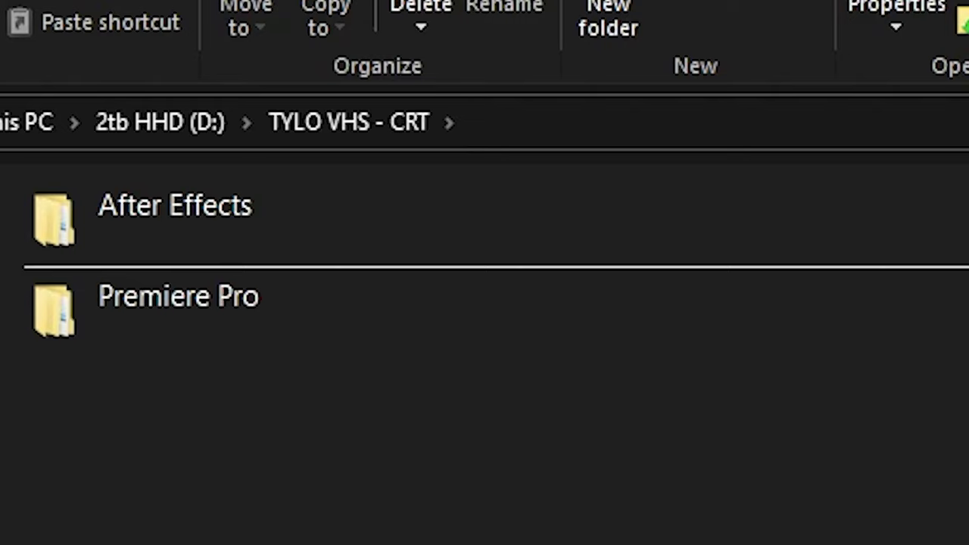
# Look through the CRT and VHS folders inside the Premiere Pro folder of TYLO VHS - CRT.
pyautogui.doubleClick(262, 318)
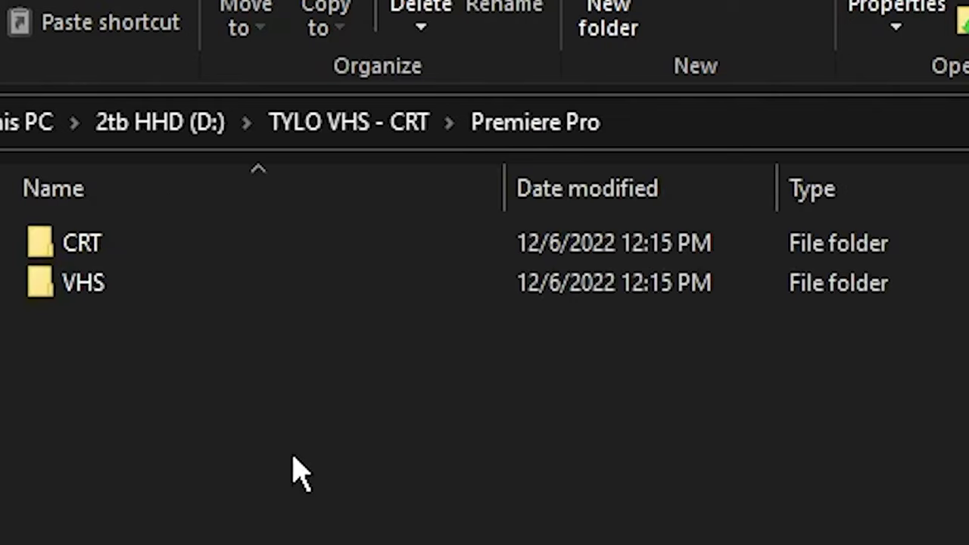
pyautogui.scroll(8, 370, 519)
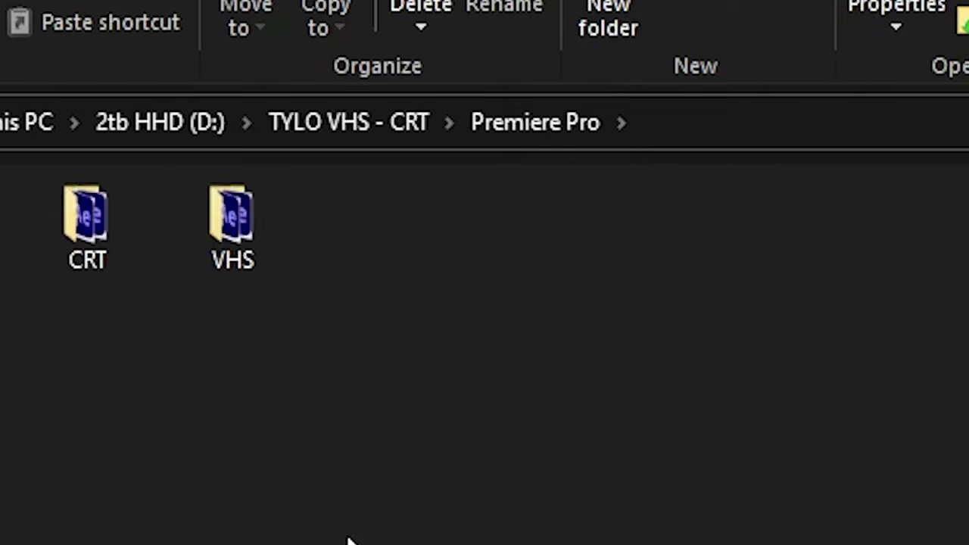
pyautogui.doubleClick(310, 266)
pyautogui.hotkey('alt', 'Left')
pyautogui.doubleClick(287, 223)
pyautogui.hotkey('alt', 'Left')
pyautogui.doubleClick(660, 298)
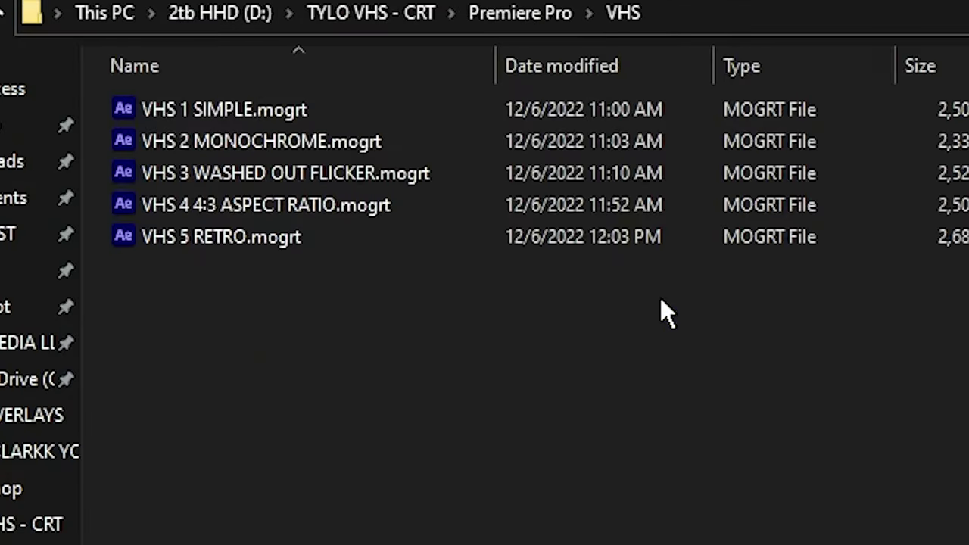
pyautogui.hotkey('alt', 'Left')
# Look through the BONUS EFFECTS, CRT and VHS folders inside the After Effects folder of TYLO VHS - CRT.
pyautogui.hotkey('alt', 'Left')
pyautogui.hotkey('alt', 'Left')
pyautogui.hotkey('alt', 'Right')
pyautogui.doubleClick(403, 98)
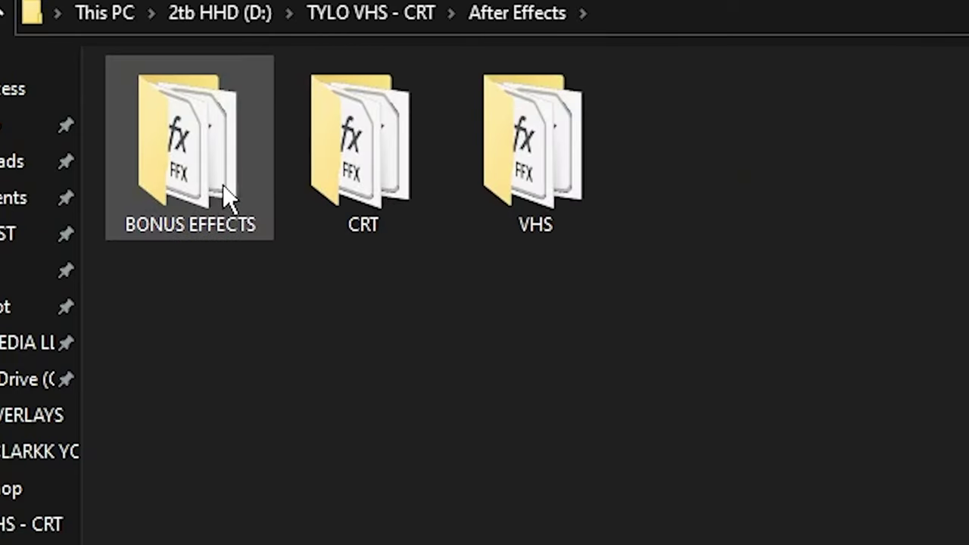
pyautogui.doubleClick(216, 186)
pyautogui.hotkey('alt', 'Left')
pyautogui.doubleClick(290, 148)
pyautogui.hotkey('alt', 'Left')
pyautogui.doubleClick(588, 217)
pyautogui.hotkey('alt', 'Left')
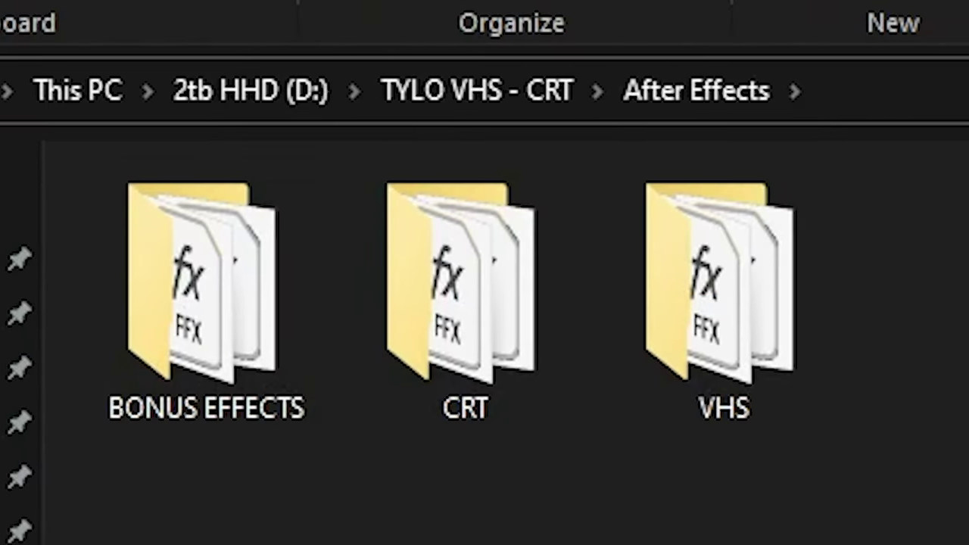
pyautogui.hotkey('alt', 'Left')
# Open the CRT folder inside the Premiere Pro folder of TYLO VHS - CRT.
pyautogui.click(202, 201)
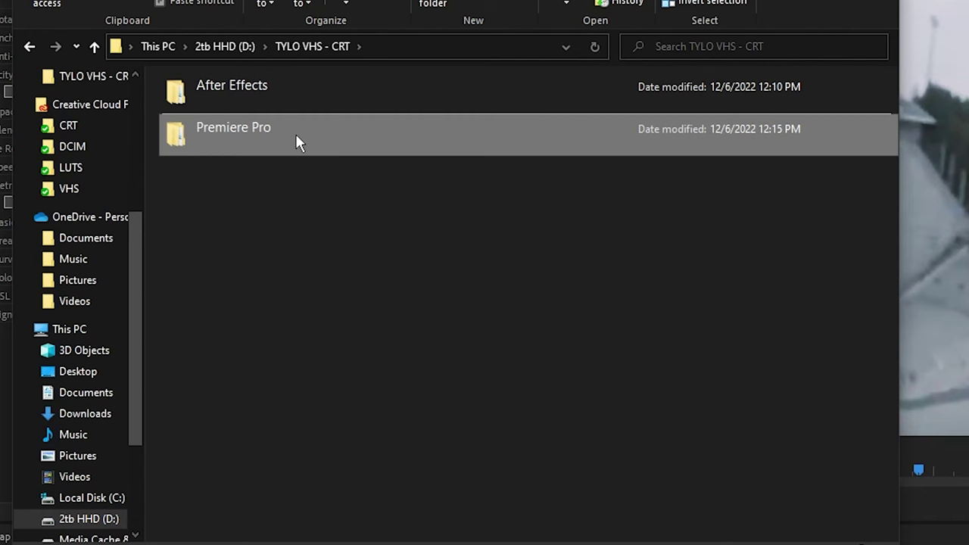
pyautogui.doubleClick(296, 143)
pyautogui.click(467, 173)
pyautogui.click(287, 174)
pyautogui.click(504, 192)
pyautogui.click(305, 195)
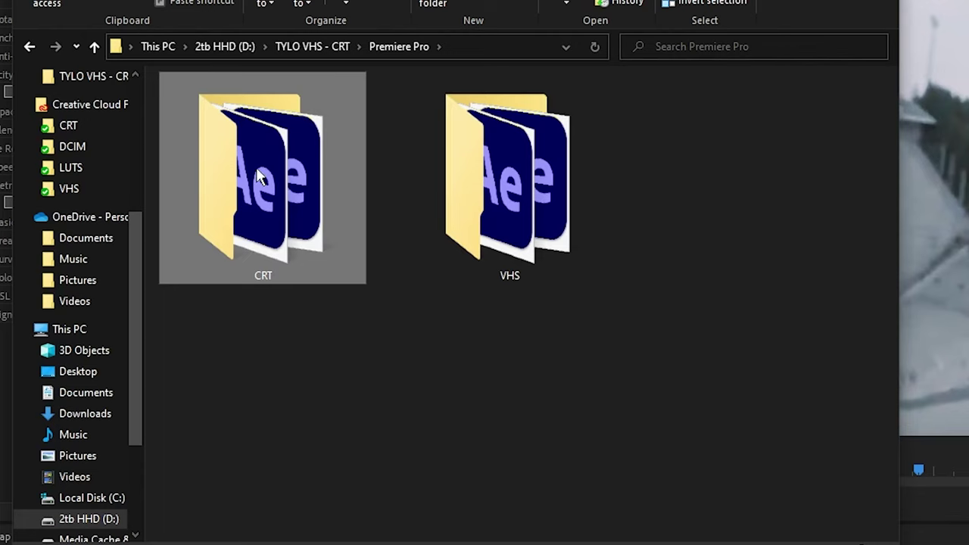
pyautogui.doubleClick(257, 176)
# Select all five CRT .mogrt files, from CRT 1 WAVE FLICKER to CRT 5 INVERTED WARP.
pyautogui.click(229, 176)
pyautogui.keyDown('ctrl'); pyautogui.click(212, 110); pyautogui.keyUp('ctrl')
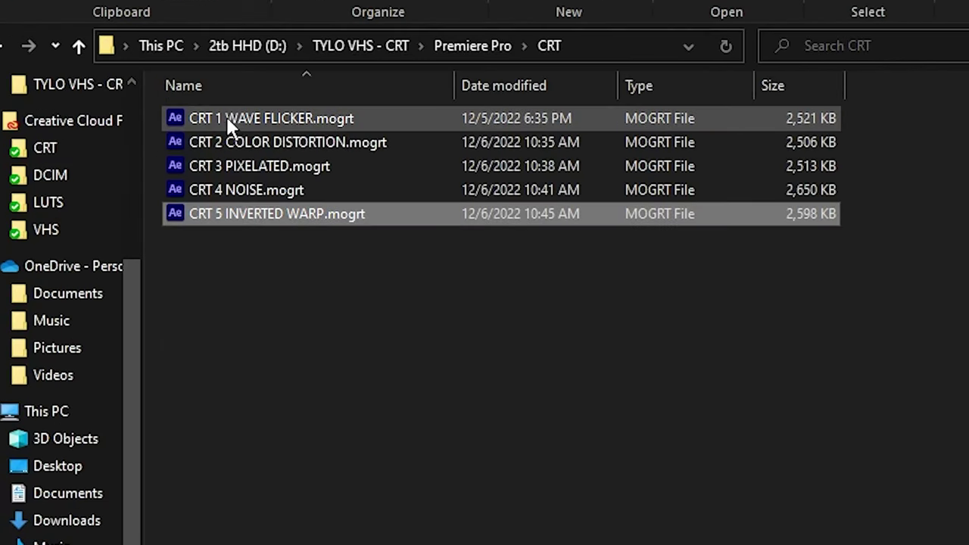
pyautogui.hotkey('ctrl', 'a')
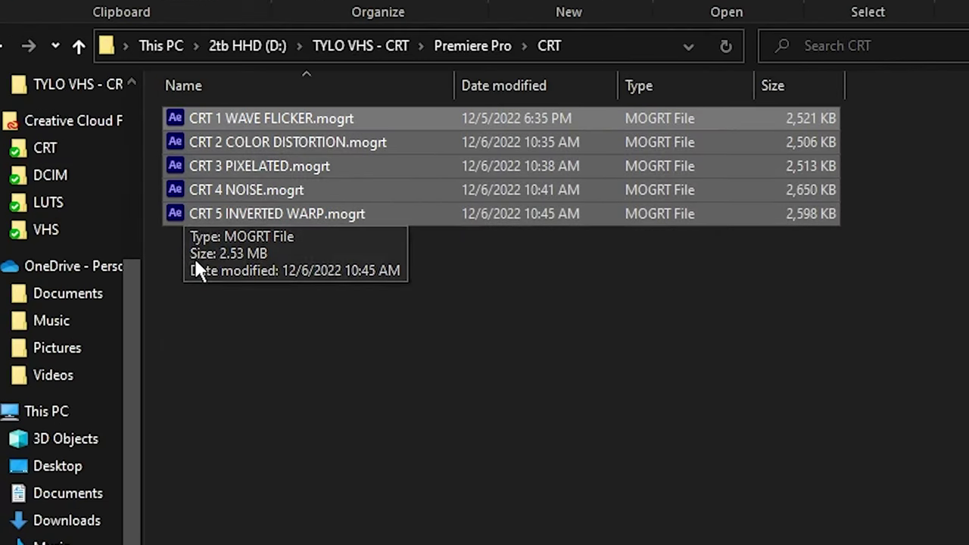
pyautogui.click(219, 246)
pyautogui.click(237, 216)
pyautogui.keyDown('shift'); pyautogui.click(260, 120); pyautogui.keyUp('shift')
pyautogui.scroll(1, 193, 155)
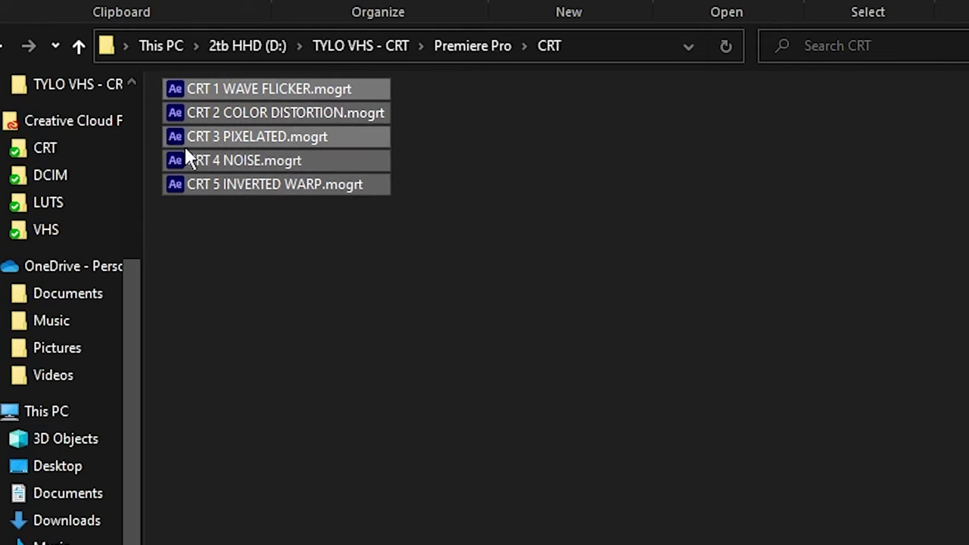
pyautogui.click(316, 185)
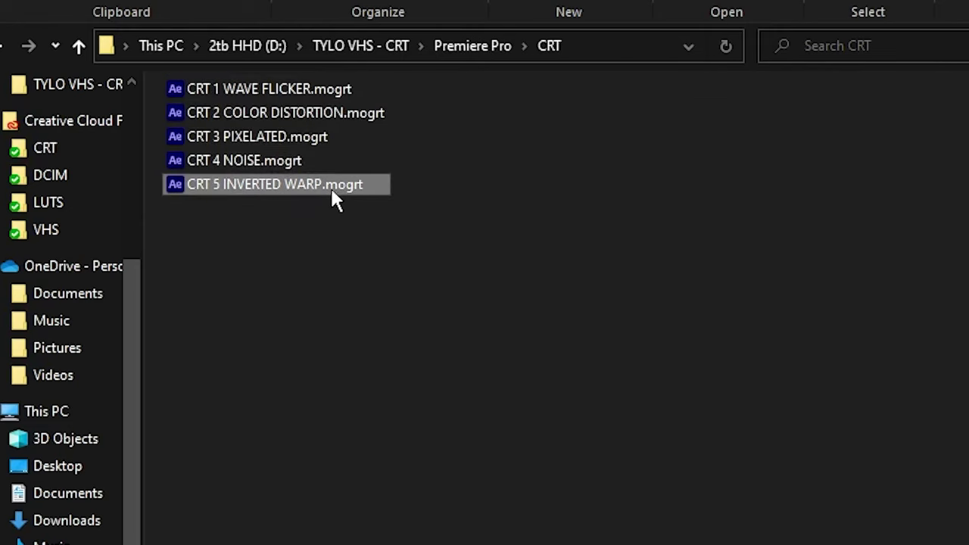
pyautogui.keyDown('shift'); pyautogui.click(268, 92); pyautogui.keyUp('shift')
pyautogui.click(281, 186)
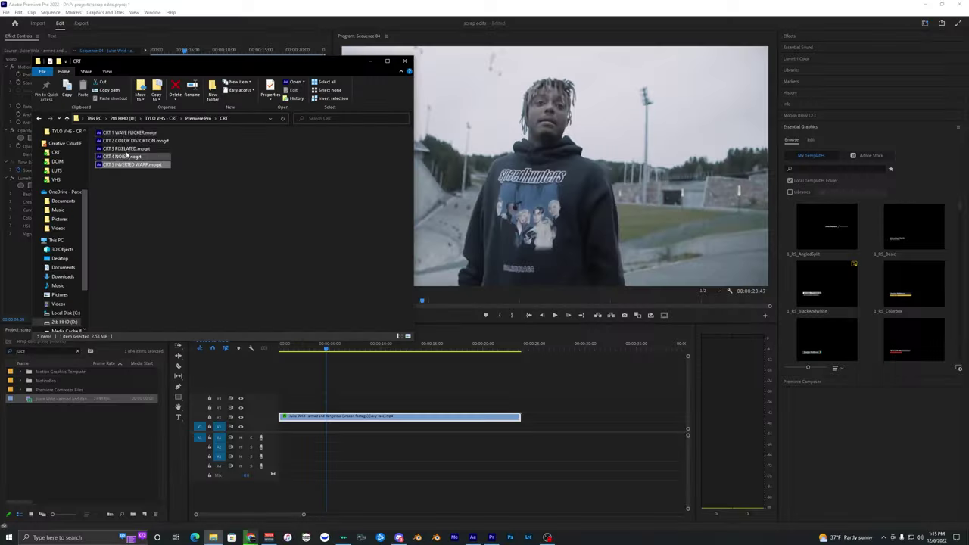
pyautogui.keyDown('shift'); pyautogui.click(124, 134); pyautogui.keyUp('shift')
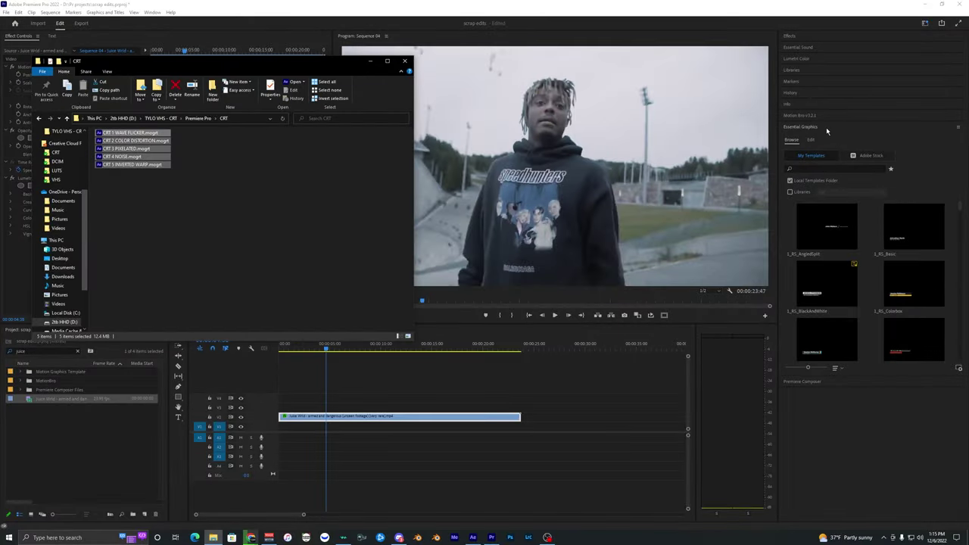
# Switch to Premiere Pro, show Essential Graphics, and add the five selected CRT .mogrt files to its templates.
pyautogui.click(836, 131)
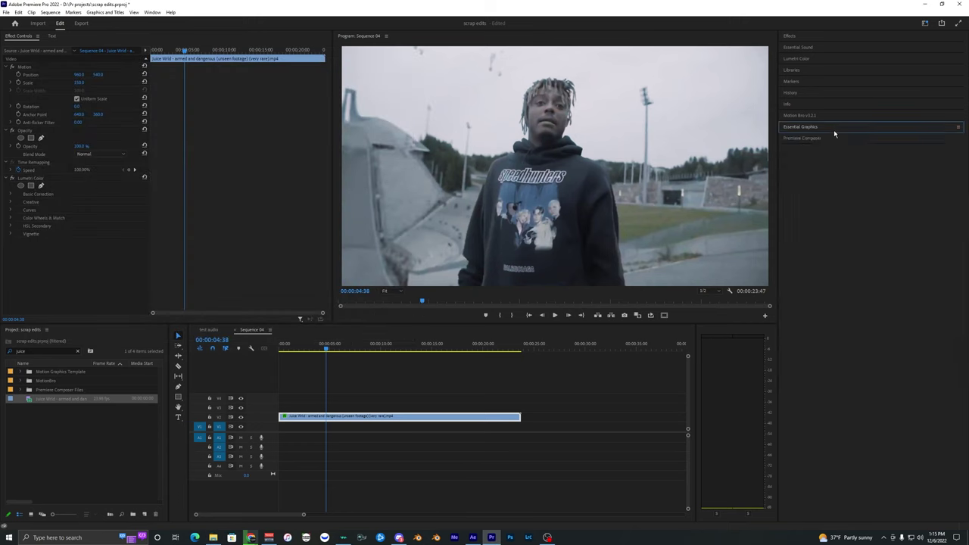
pyautogui.click(151, 13)
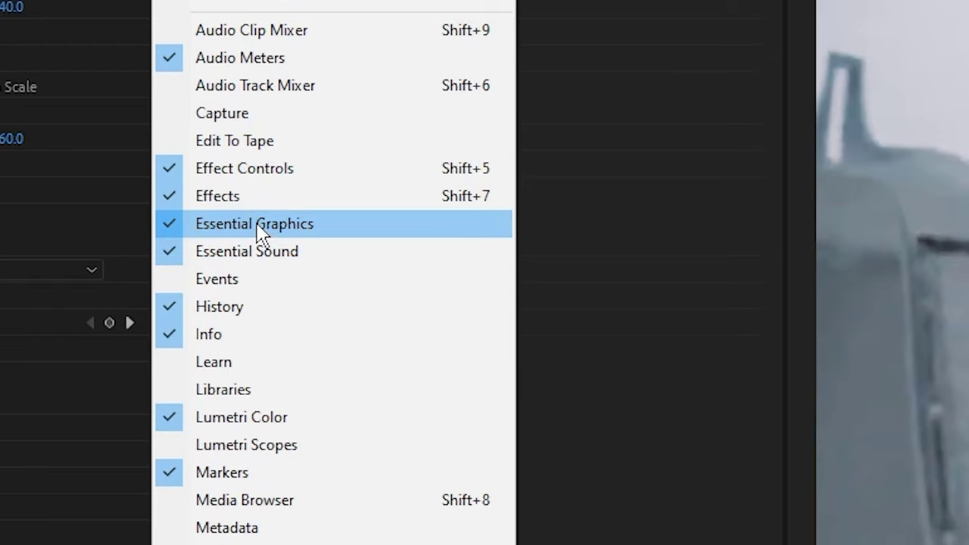
pyautogui.click(257, 225)
pyautogui.moveTo(136, 156); pyautogui.dragTo(879, 239)
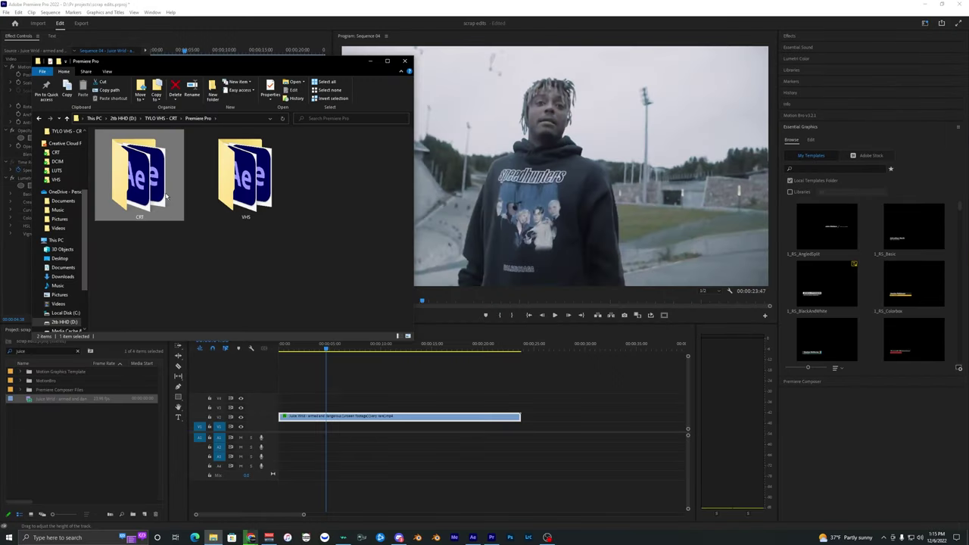
# Select all five VHS .mogrt files in the VHS folder and add them to the Essential Graphics templates.
pyautogui.click(256, 179)
pyautogui.doubleClick(256, 179)
pyautogui.click(137, 142)
pyautogui.keyDown('shift'); pyautogui.click(130, 176); pyautogui.keyUp('shift')
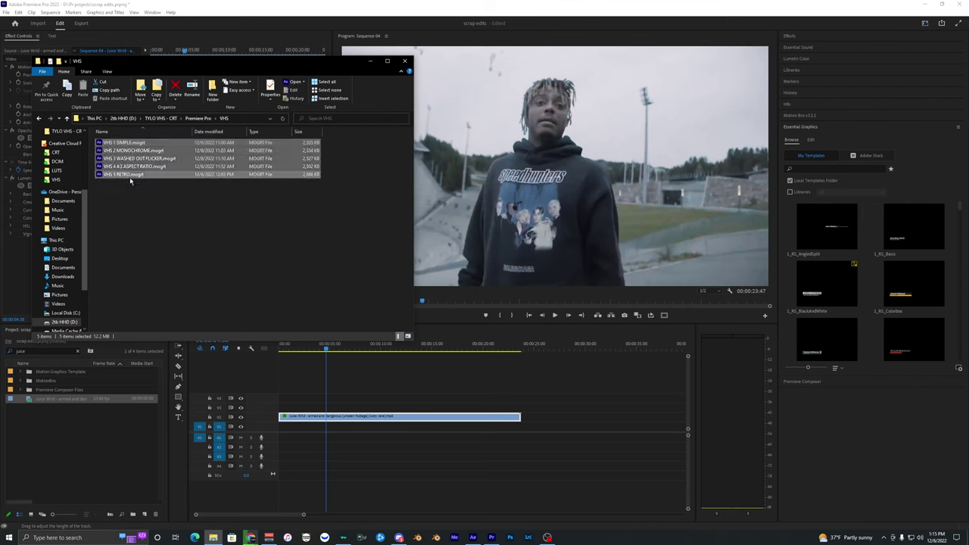
pyautogui.moveTo(147, 166); pyautogui.dragTo(878, 255)
pyautogui.moveTo(814, 241); pyautogui.dragTo(814, 241)
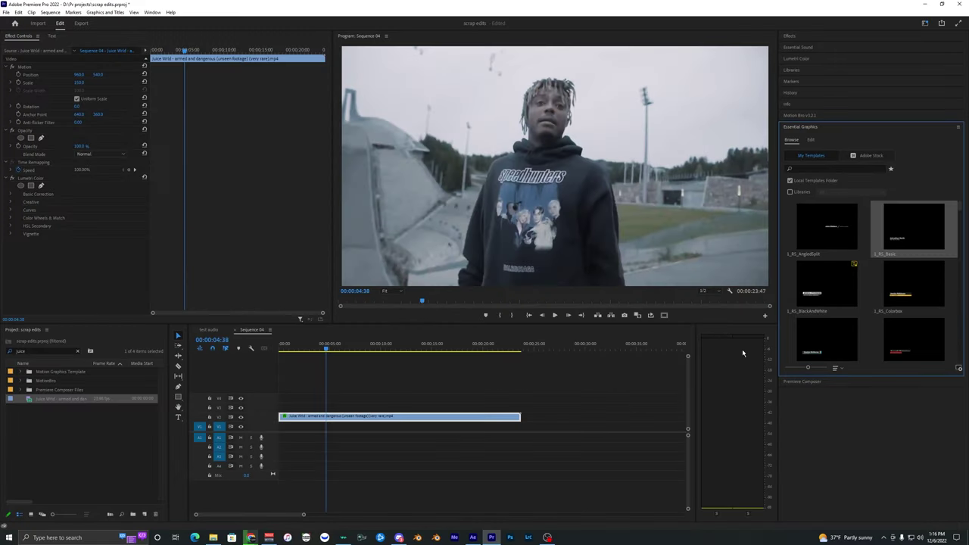
# Search the Essential Graphics templates for "crt" and look over the matching templates.
pyautogui.click(818, 169)
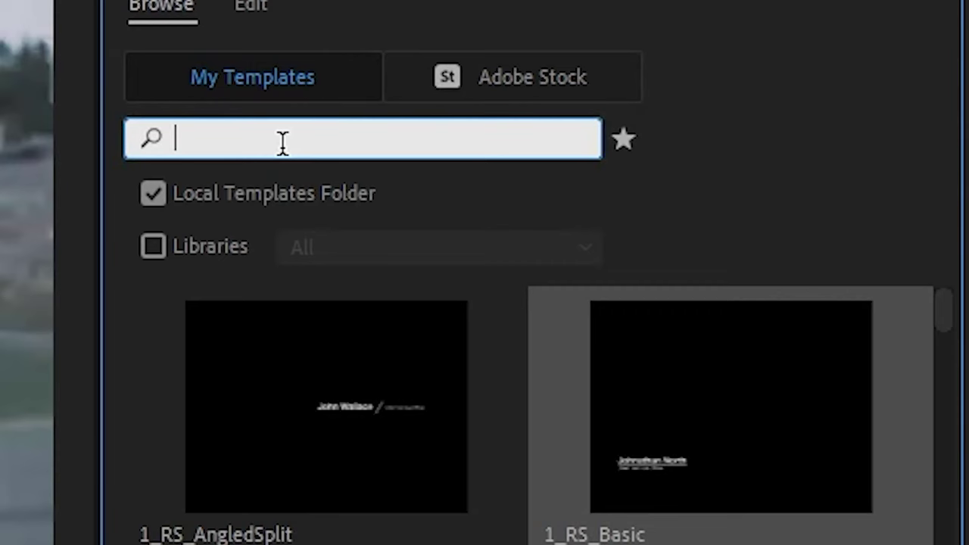
pyautogui.write('c')
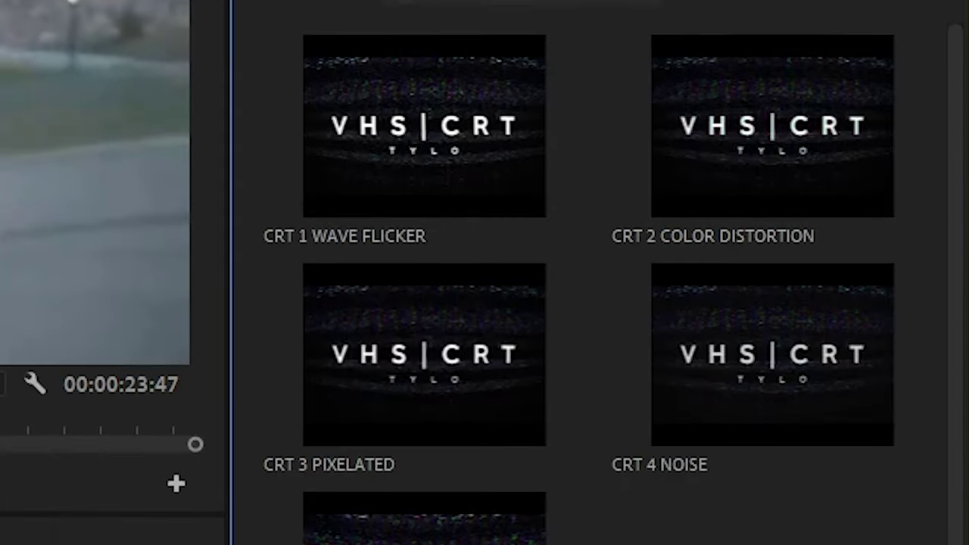
pyautogui.scroll(-3, 661, 428)
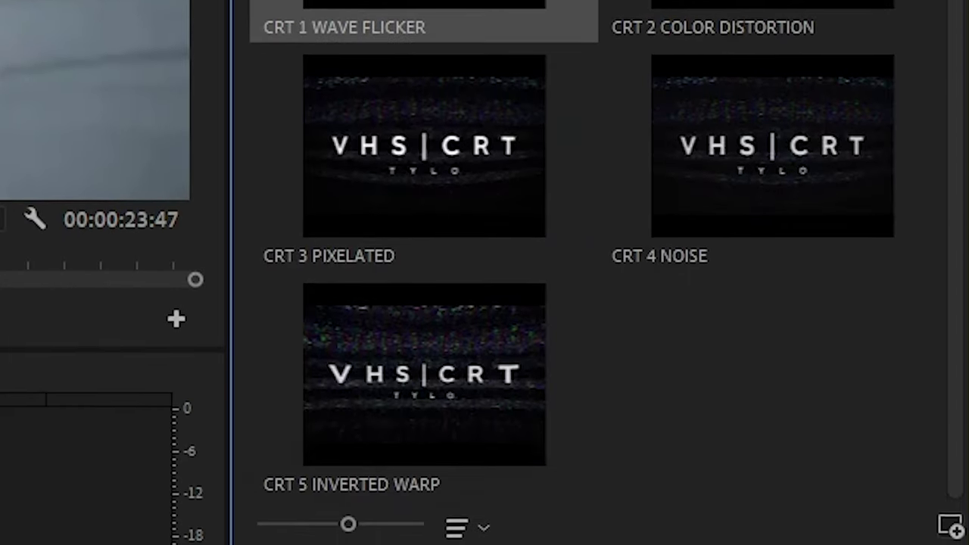
pyautogui.scroll(1, 836, 302)
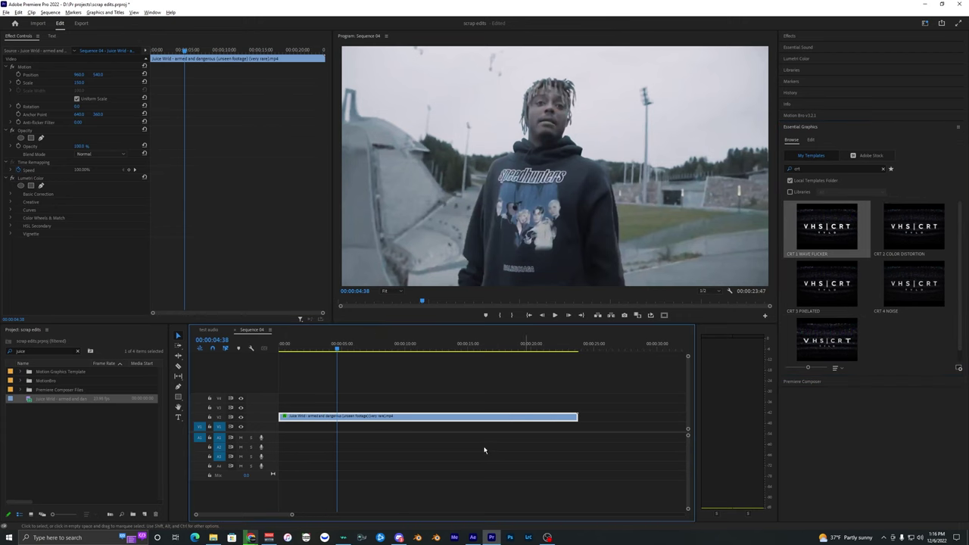
# Nest the footage clip on track V2 of Sequence 04 as "TEST FOOTAGE".
pyautogui.scroll(1, 484, 450)
pyautogui.scroll(-3, 471, 460)
pyautogui.moveTo(301, 350); pyautogui.dragTo(349, 347)
pyautogui.click(343, 415)
pyautogui.click(344, 416)
pyautogui.click(344, 439)
pyautogui.rightClick(324, 418)
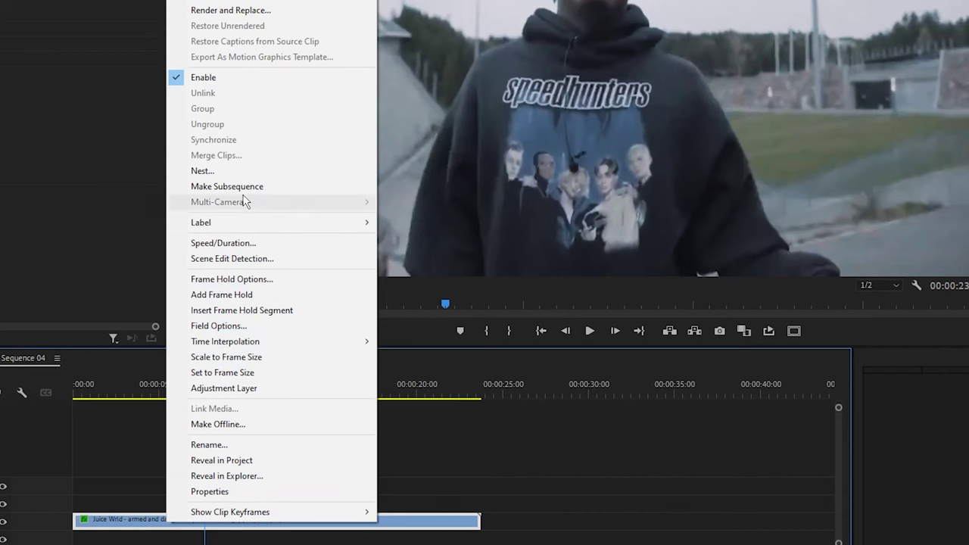
pyautogui.click(348, 230)
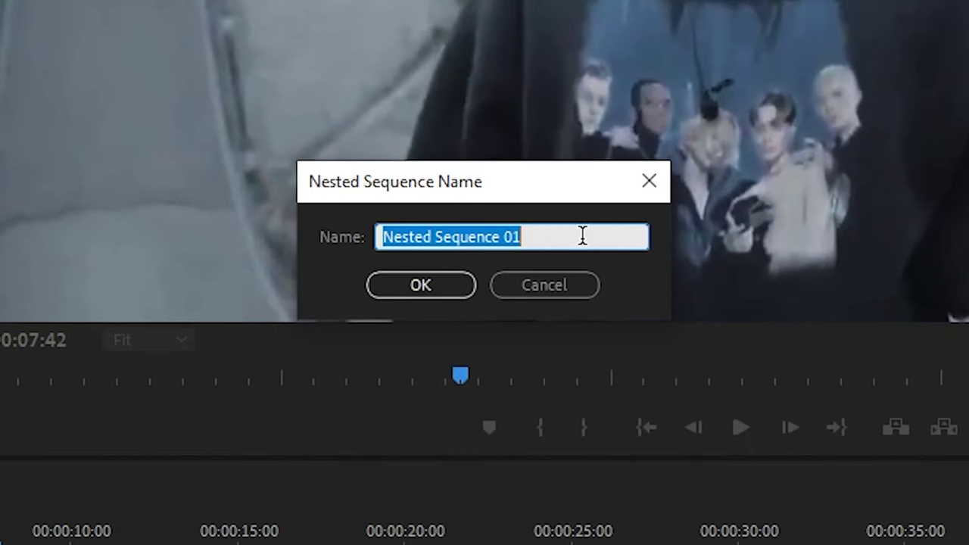
pyautogui.write('TEST FOOT')
pyautogui.write('AGE')
pyautogui.press('Return')
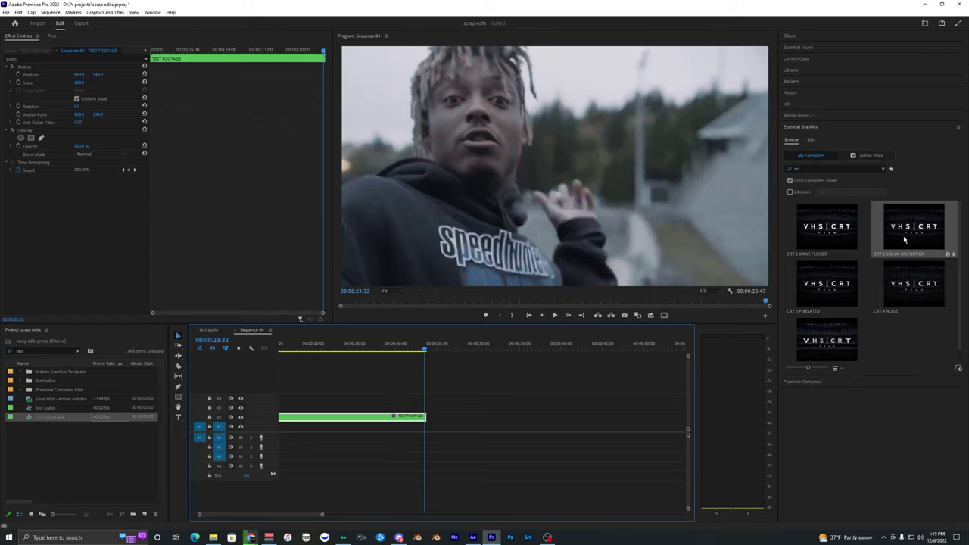
# Place the CRT 2 COLOR DISTORTION template directly after the TEST FOOTAGE clip on V2 and replace its placeholder image with the TEST FOOTAGE sequence.
pyautogui.moveTo(915, 248); pyautogui.dragTo(453, 421)
pyautogui.press('space')
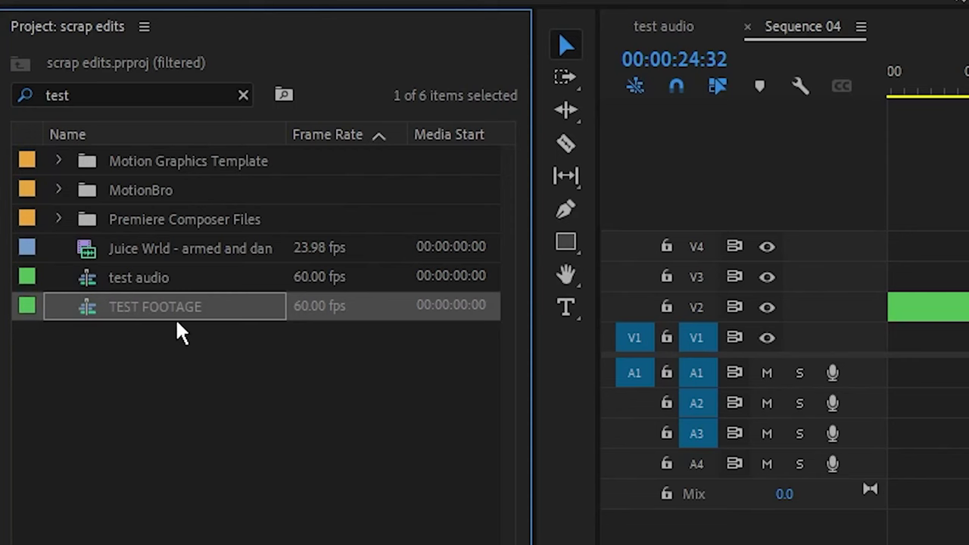
pyautogui.click(173, 333)
pyautogui.click(152, 317)
pyautogui.moveTo(161, 307); pyautogui.dragTo(609, 283)
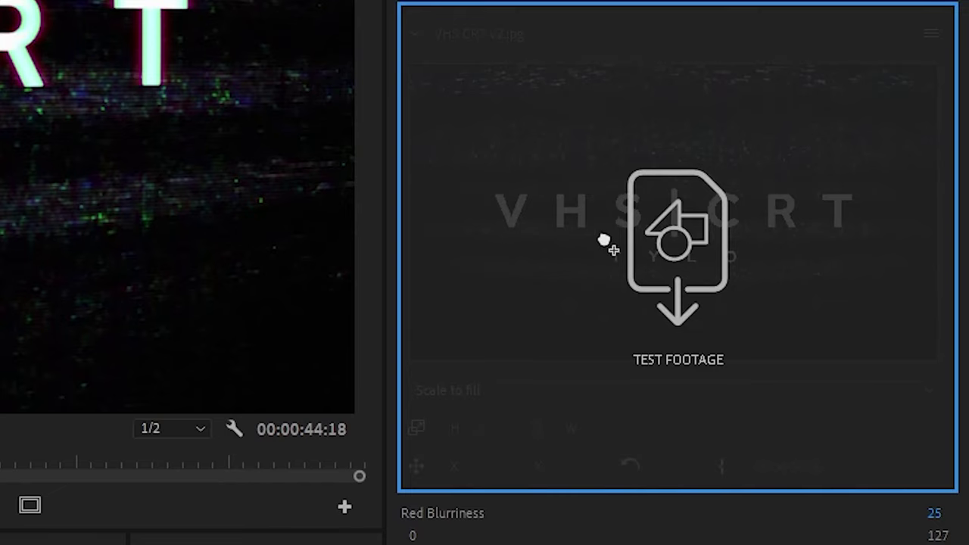
pyautogui.moveTo(604, 240); pyautogui.dragTo(604, 239)
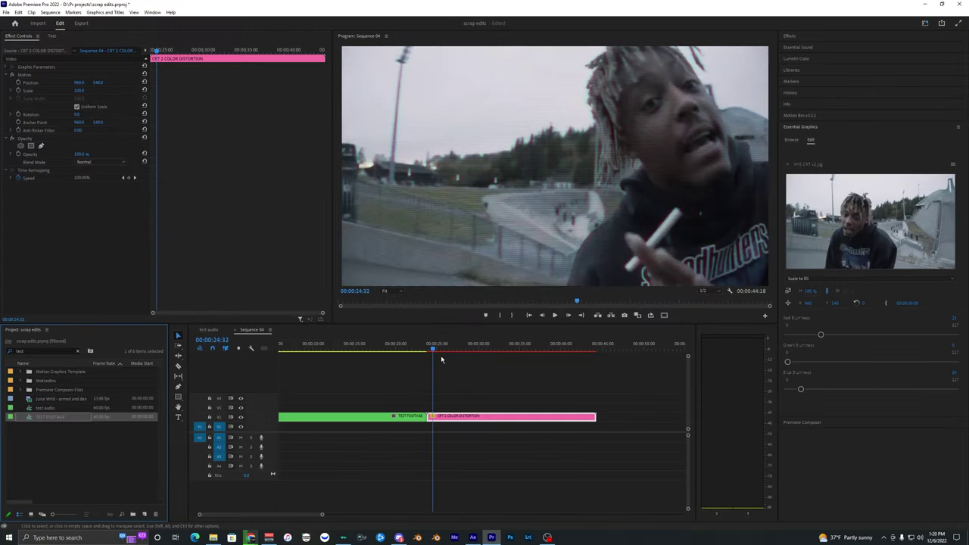
# Move the playhead to 00:00:30:50 and adjust the template's Red Blurriness to about 27 and Blue Blurriness to about 17.
pyautogui.moveTo(433, 349); pyautogui.dragTo(462, 350)
pyautogui.scroll(-2, 441, 384)
pyautogui.press('space')
pyautogui.scroll(2, 437, 388)
pyautogui.scroll(-2, 435, 390)
pyautogui.scroll(3, 460, 351)
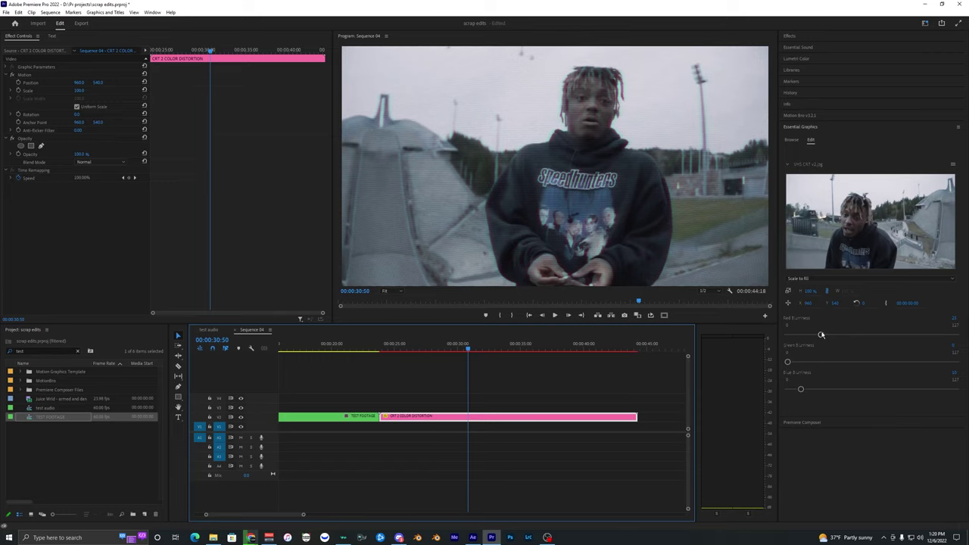
pyautogui.moveTo(822, 335); pyautogui.dragTo(799, 336)
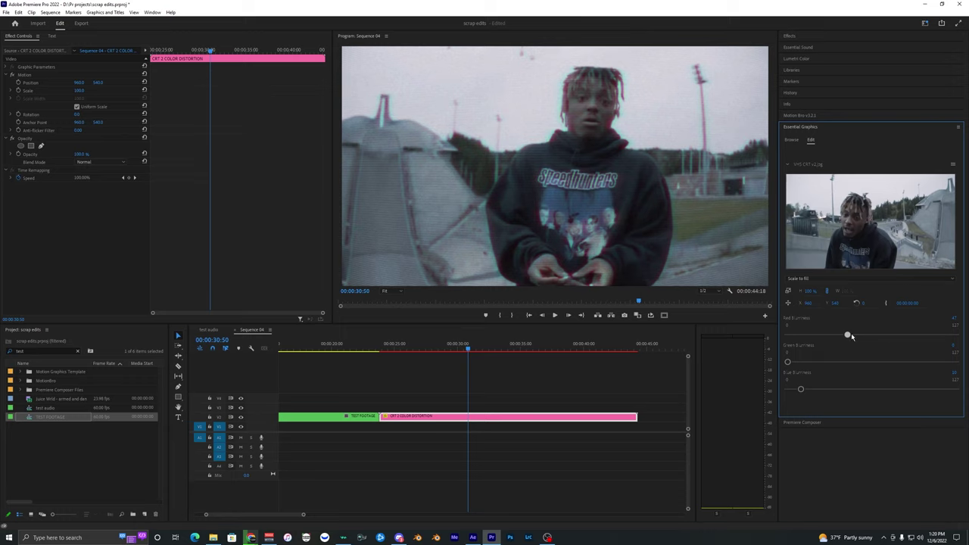
pyautogui.moveTo(931, 335); pyautogui.dragTo(844, 336)
# Play back the CRT 2 COLOR DISTORTION clip from its beginning to review the adjusted effect.
pyautogui.click(379, 349)
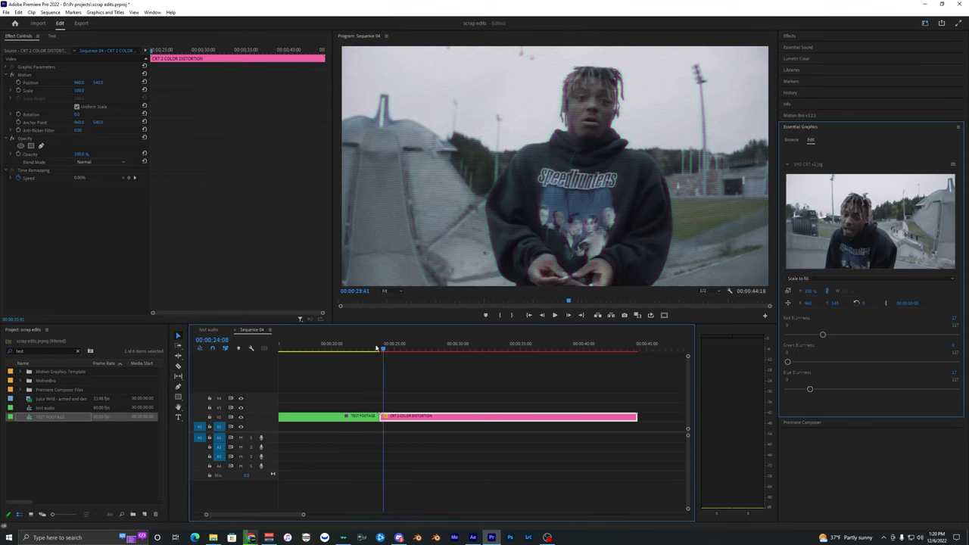
pyautogui.press('space')
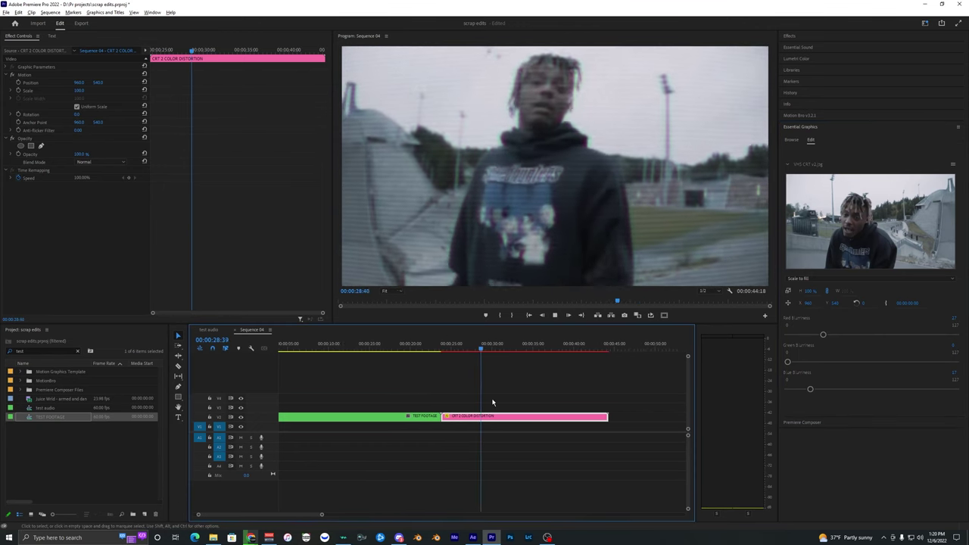
pyautogui.scroll(-1, 488, 397)
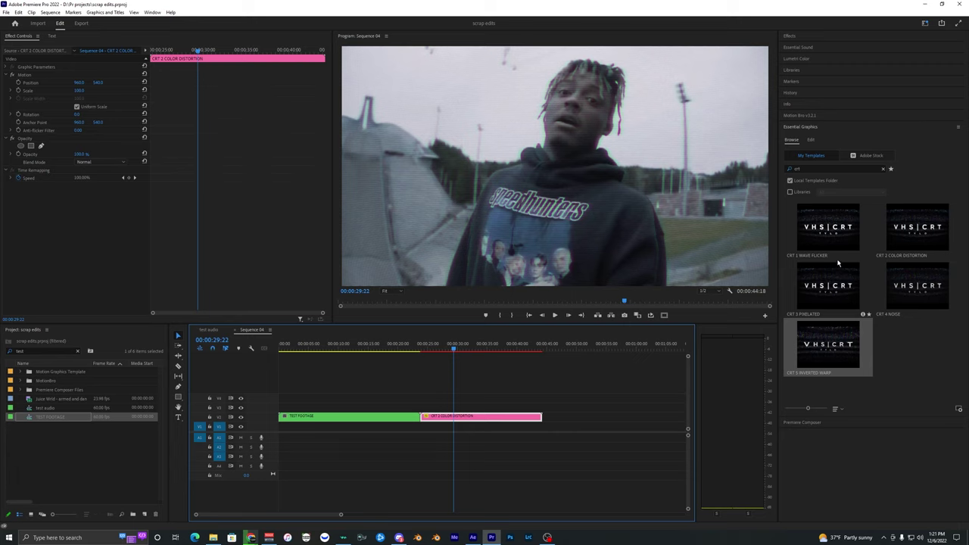
# Browse the CRT templates in Essential Graphics, including WAVE FLICKER, PIXELATED and INVERTED WARP.
pyautogui.click(828, 235)
pyautogui.click(827, 289)
pyautogui.click(827, 335)
pyautogui.click(830, 238)
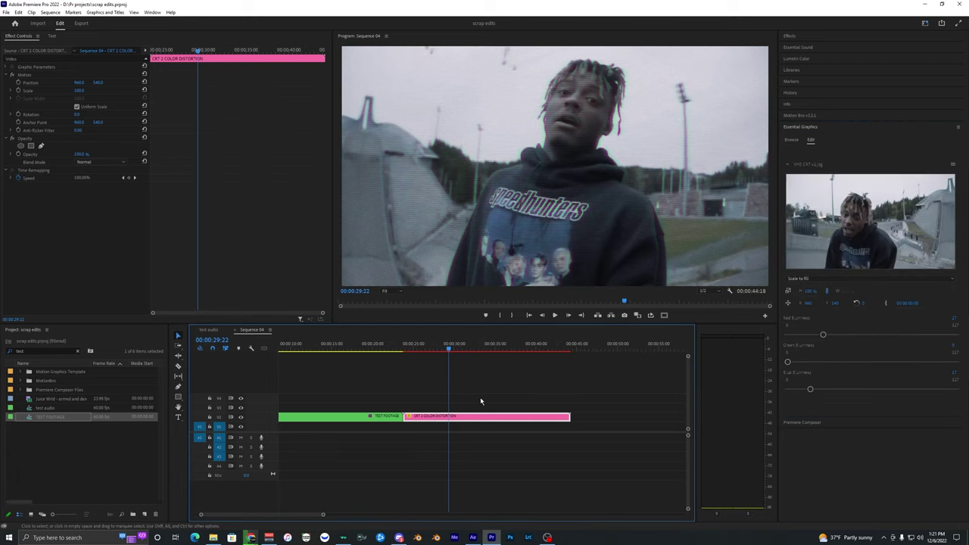
pyautogui.scroll(-1, 480, 399)
pyautogui.press('-')
pyautogui.click(791, 140)
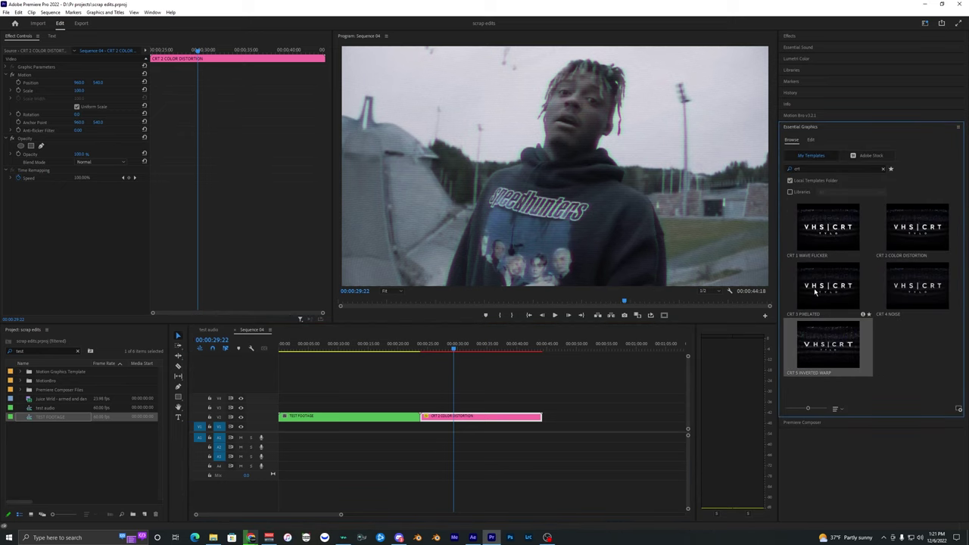
# Search the motion graphics templates for VHS and find the VHS 3 WASHED OUT FLICKER template.
pyautogui.click(815, 169)
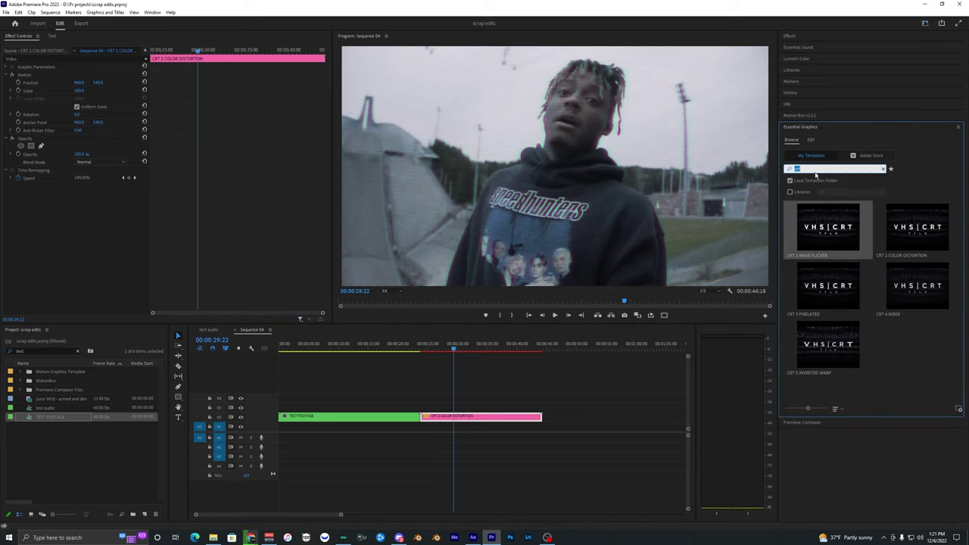
pyautogui.press('BackSpace')
pyautogui.write('VHS')
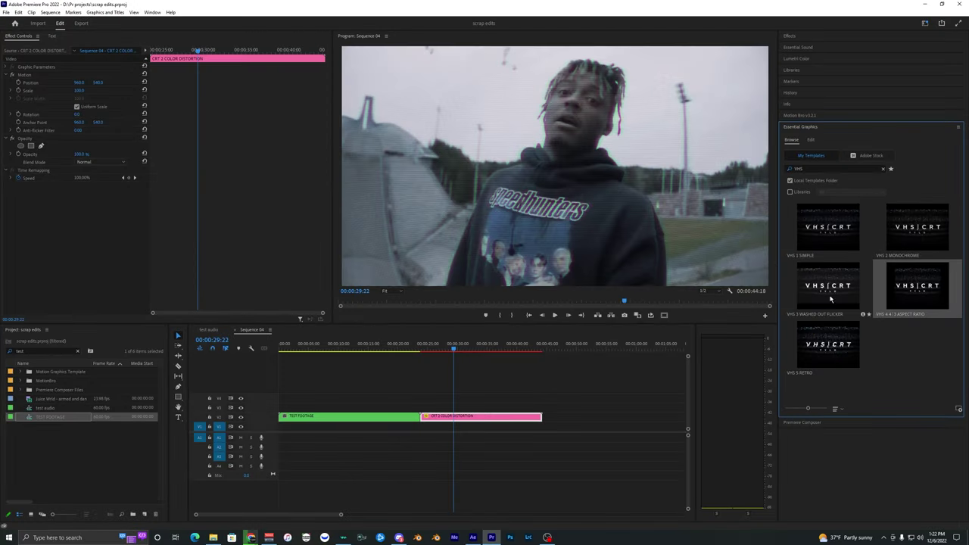
pyautogui.click(815, 240)
pyautogui.click(808, 305)
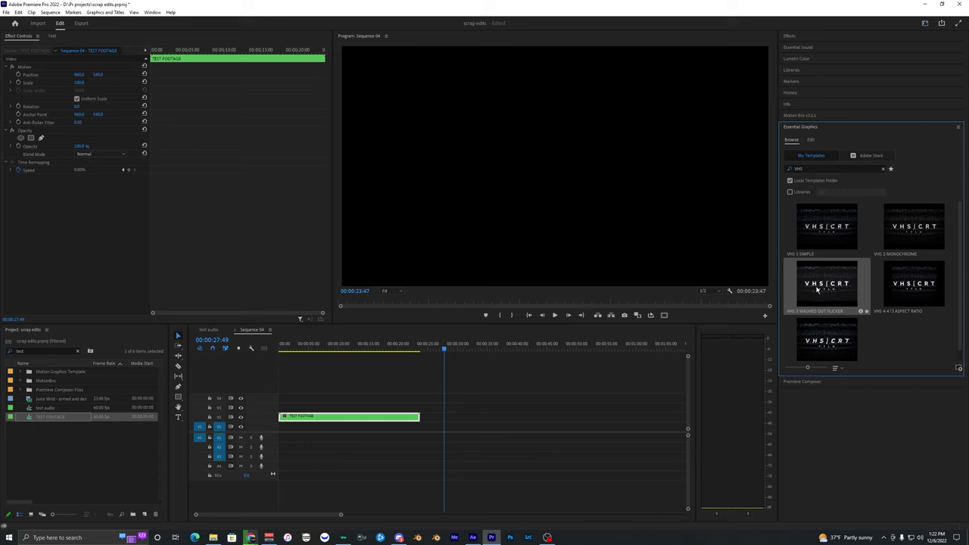
# Place the VHS 3 WASHED OUT FLICKER template directly after TEST FOOTAGE on V2, replace its placeholder with the TEST FOOTAGE sequence, and preview it.
pyautogui.moveTo(625, 331); pyautogui.dragTo(585, 421)
pyautogui.moveTo(48, 418); pyautogui.dragTo(838, 209)
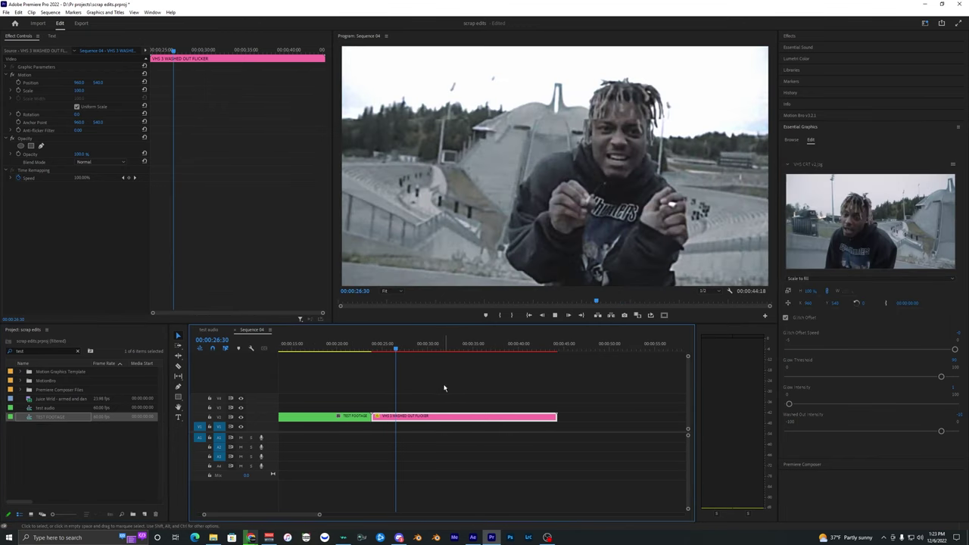
pyautogui.click(443, 389)
pyautogui.click(435, 416)
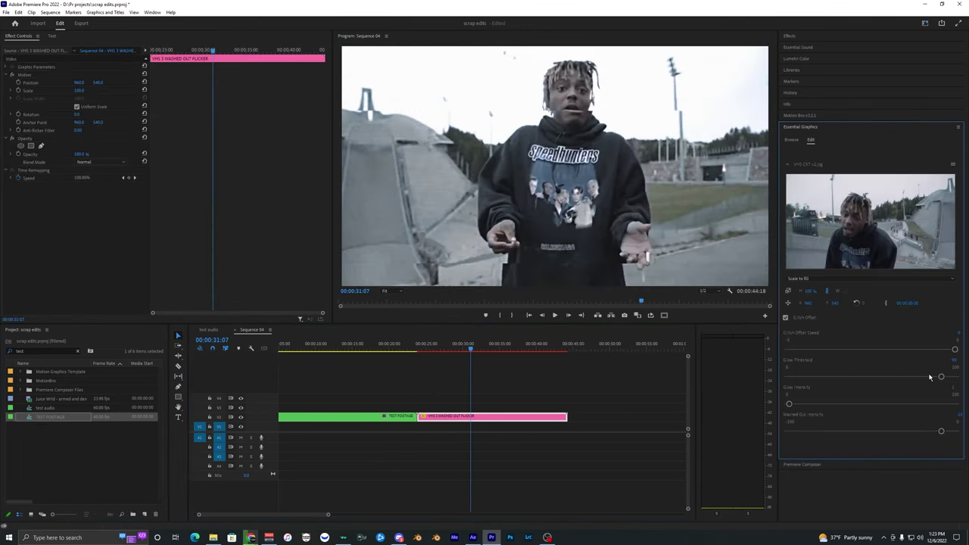
# Raise the VHS 3 template's Glow Threshold slightly, set Glitch Offset Speed to about -4, and play back the clip.
pyautogui.moveTo(941, 377)
pyautogui.mouseDown()
pyautogui.moveTo(841, 374)
pyautogui.moveTo(949, 376)
pyautogui.mouseUp()
pyautogui.moveTo(955, 349); pyautogui.dragTo(811, 349)
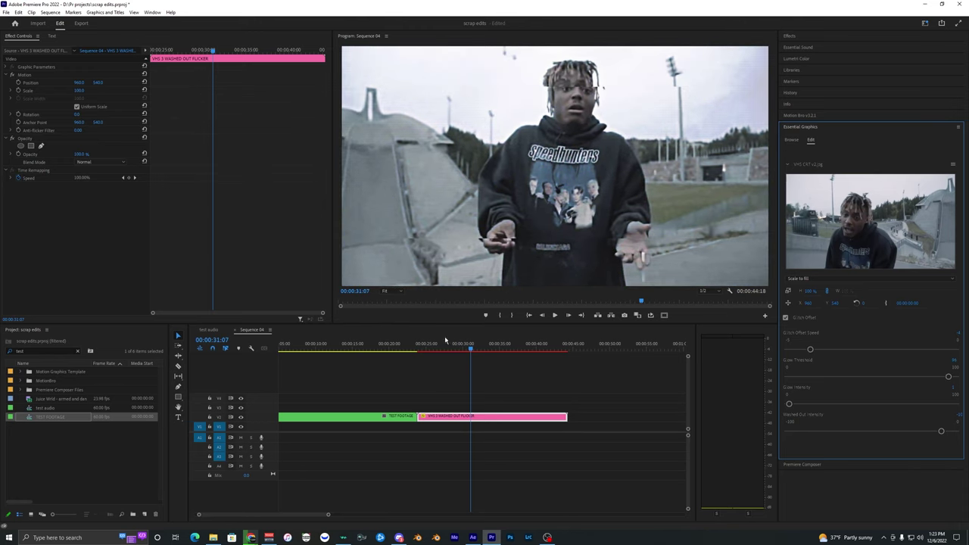
pyautogui.click(427, 347)
pyautogui.press('space')
pyautogui.scroll(-1, 439, 363)
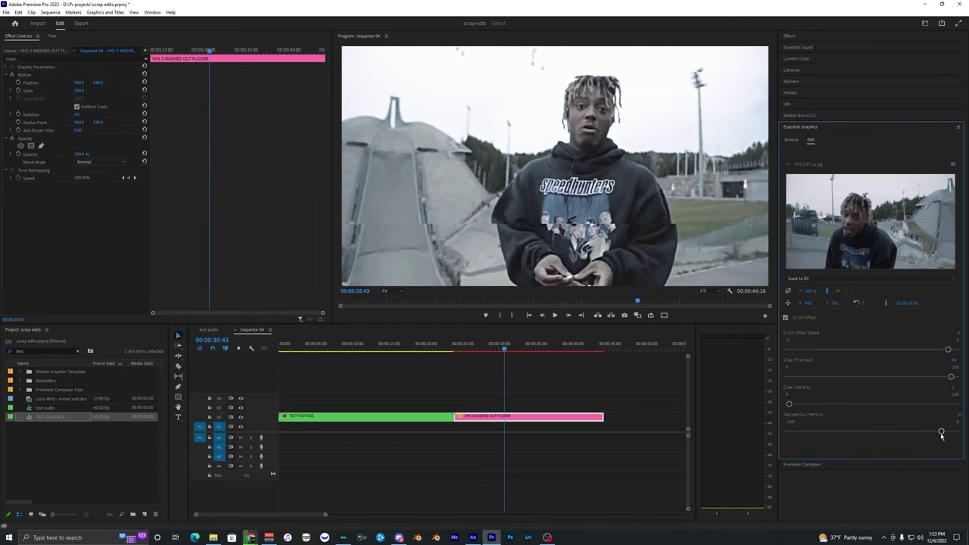
# Lower the VHS 3 template's Washed Out Intensity to about -62 and play back the clip.
pyautogui.moveTo(941, 433); pyautogui.dragTo(848, 434)
pyautogui.click(522, 419)
pyautogui.press('space')
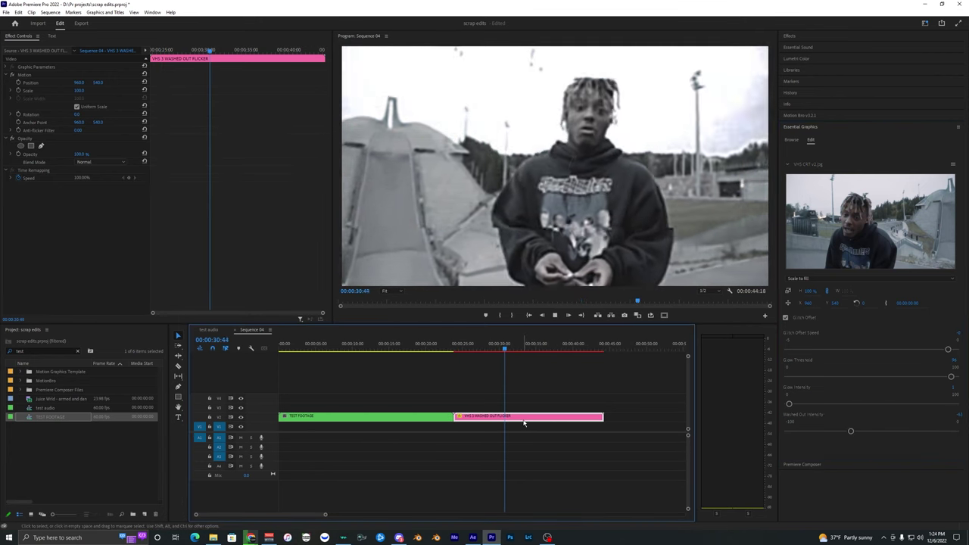
pyautogui.scroll(2, 517, 425)
pyautogui.scroll(-1, 512, 424)
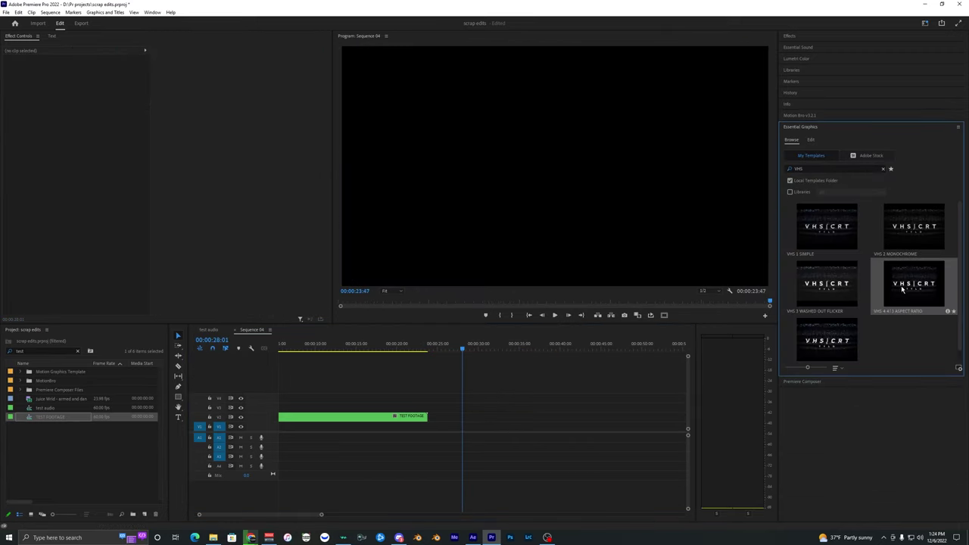
# Place the VHS 4 4:3 ASPECT RATIO template on V2 after TEST FOOTAGE, fill its placeholder with the TEST FOOTAGE sequence, and preview it.
pyautogui.moveTo(890, 291); pyautogui.dragTo(500, 391)
pyautogui.moveTo(500, 391); pyautogui.dragTo(429, 424)
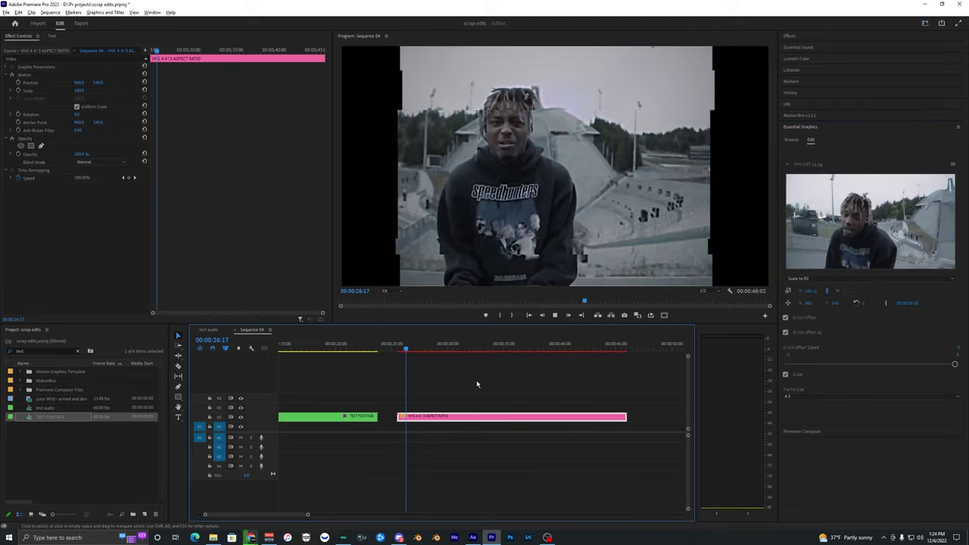
pyautogui.scroll(-1, 473, 377)
pyautogui.scroll(2, 470, 371)
pyautogui.press('space')
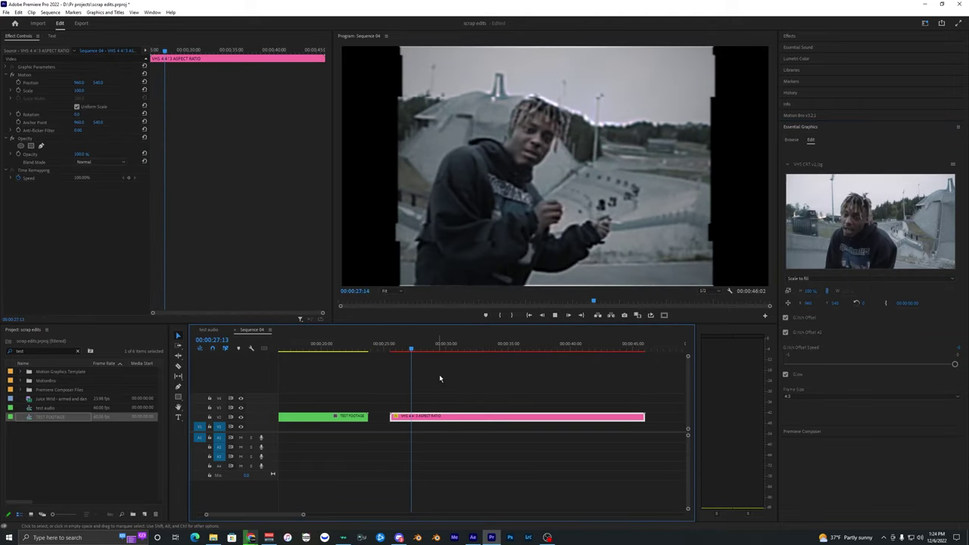
pyautogui.click(438, 349)
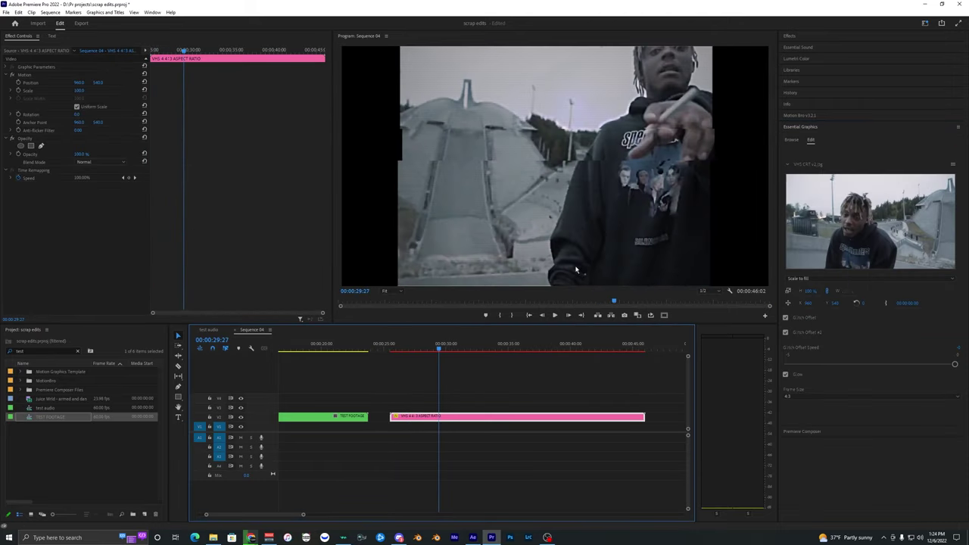
pyautogui.click(434, 399)
pyautogui.click(443, 418)
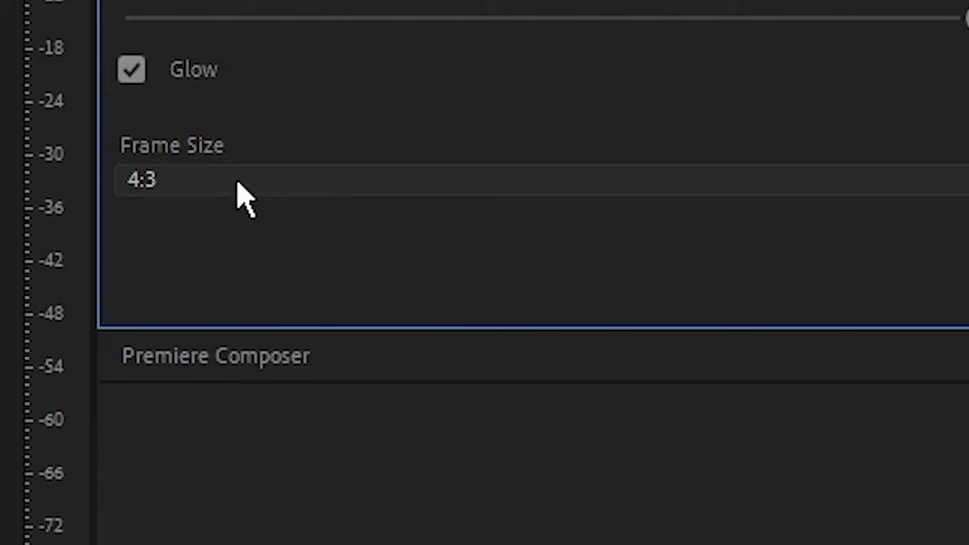
# Try the Square and Original frame sizes on the VHS 4 clip, return Frame Size to 4:3, and play it back.
pyautogui.click(244, 199)
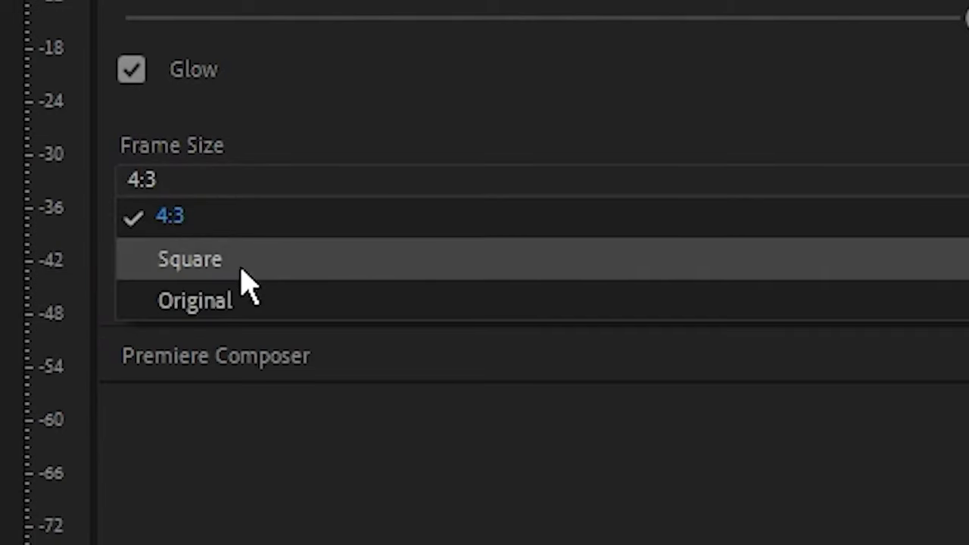
pyautogui.click(243, 281)
pyautogui.click(238, 186)
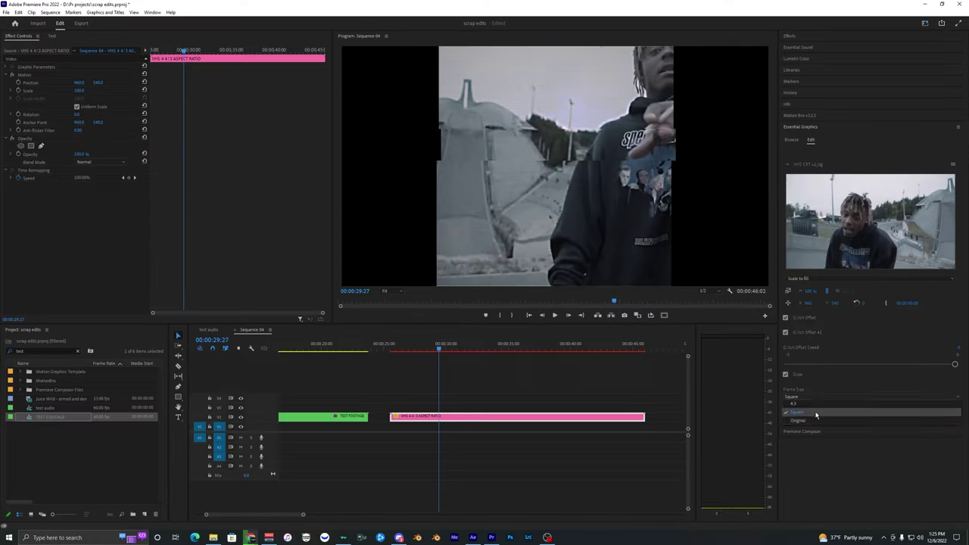
pyautogui.click(799, 420)
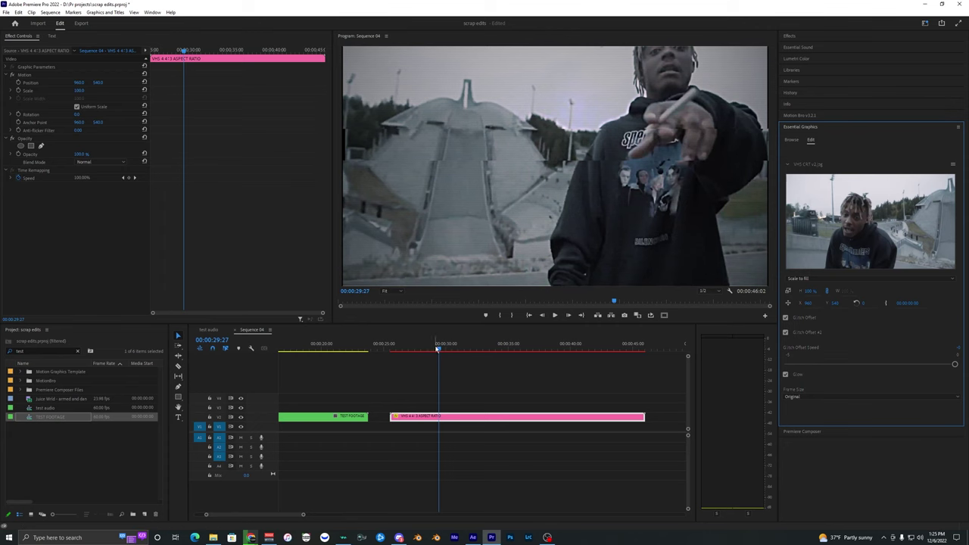
pyautogui.moveTo(437, 348); pyautogui.dragTo(465, 348)
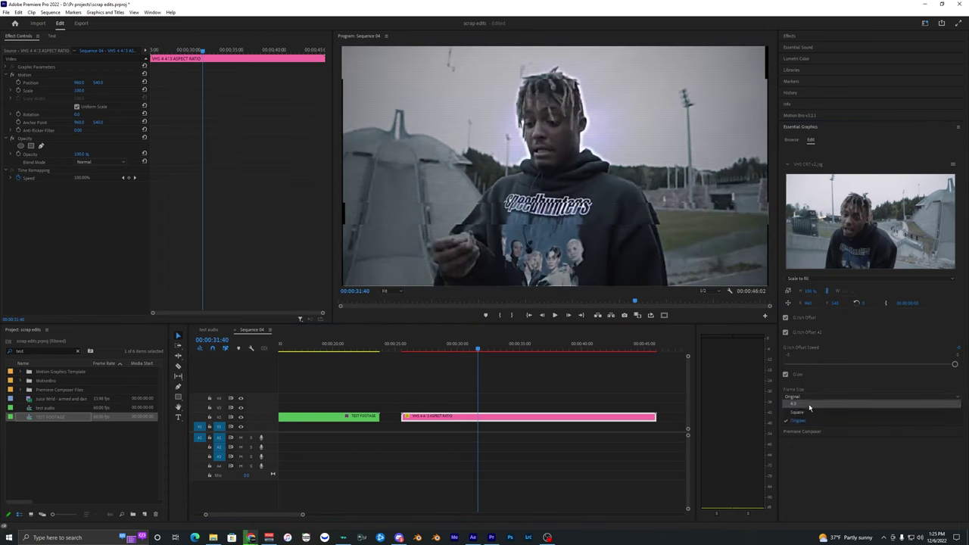
pyautogui.click(469, 429)
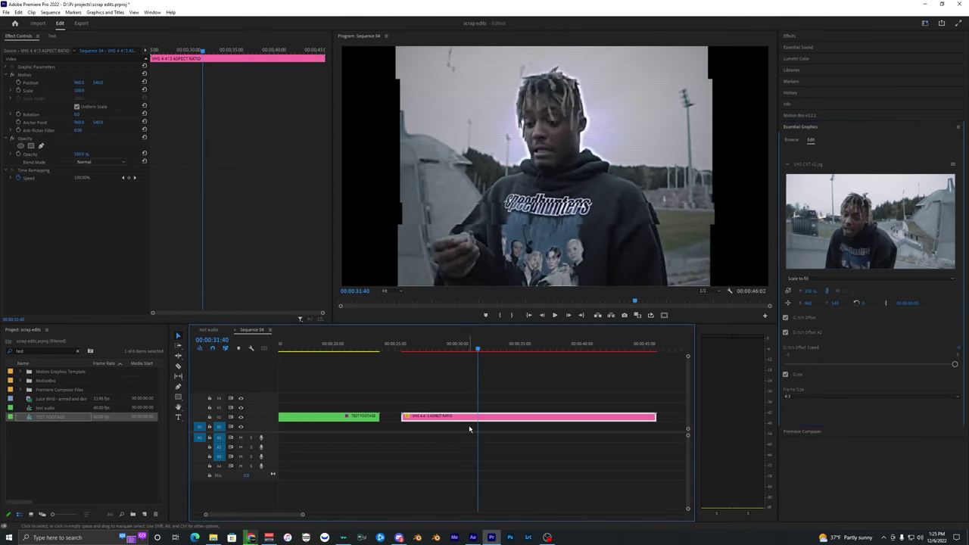
pyautogui.press('space')
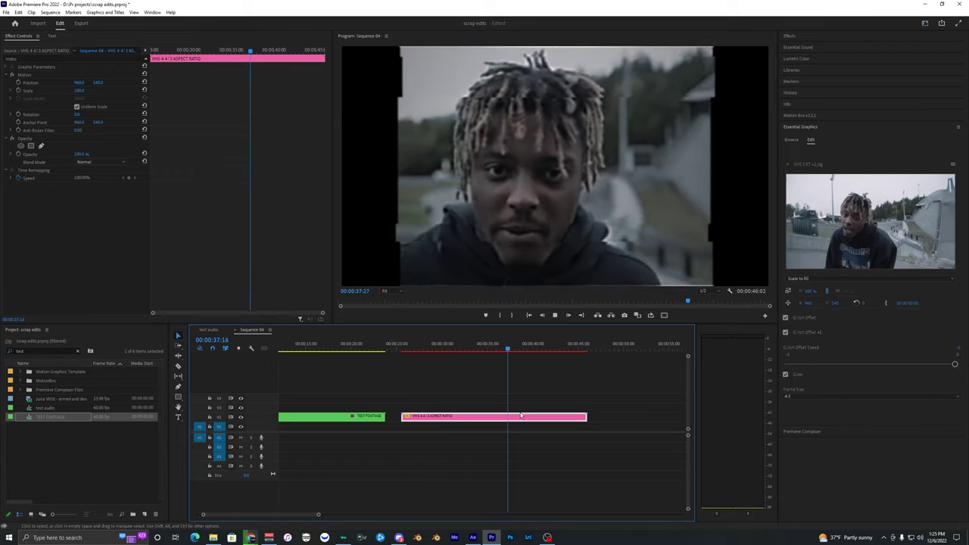
pyautogui.press('space')
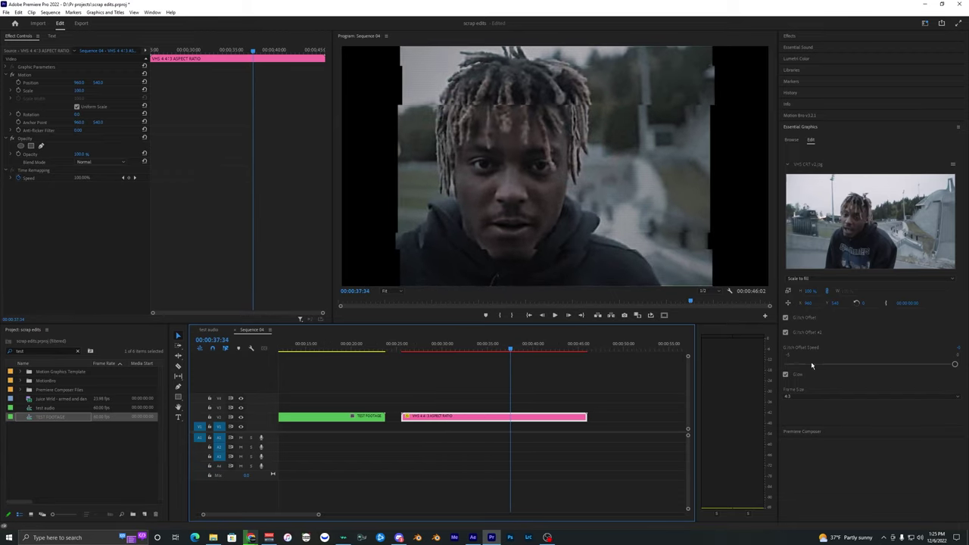
# Try the VHS 4 clip with Glitch Offset Speed at -4 and with the Glow, Glitch Offset and Glitch Offset #2 options toggled.
pyautogui.click(810, 364)
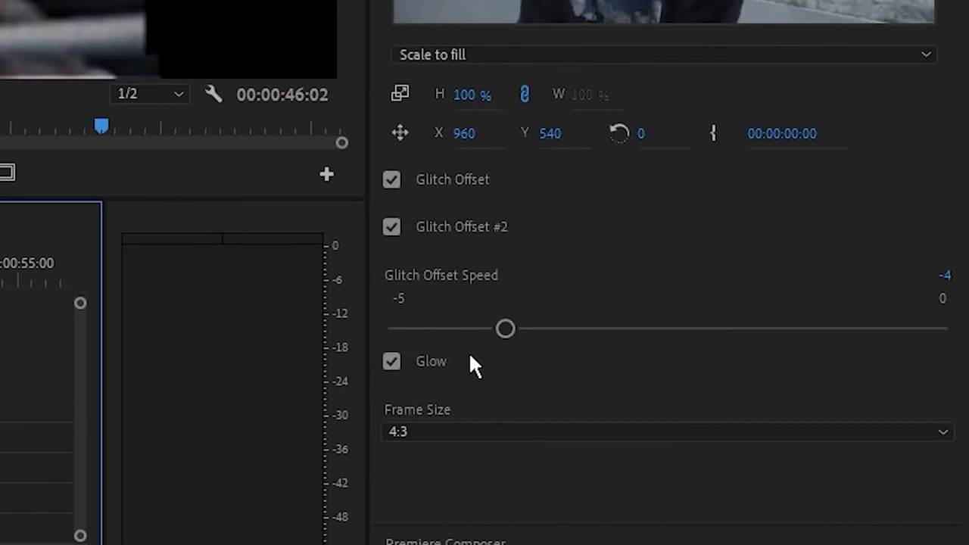
pyautogui.click(391, 361)
pyautogui.click(392, 227)
pyautogui.click(392, 179)
pyautogui.click(392, 180)
pyautogui.click(391, 227)
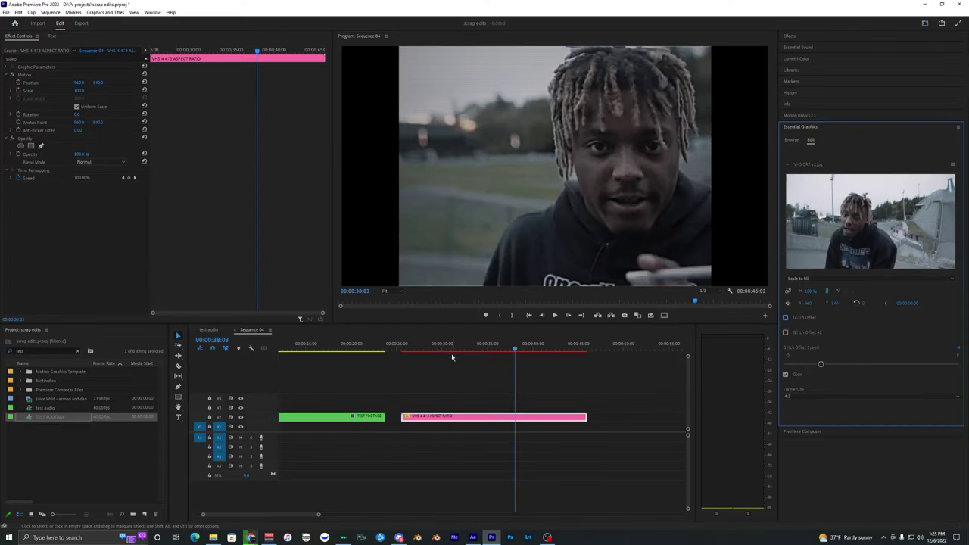
pyautogui.click(431, 346)
pyautogui.scroll(-2, 482, 406)
pyautogui.scroll(3, 527, 412)
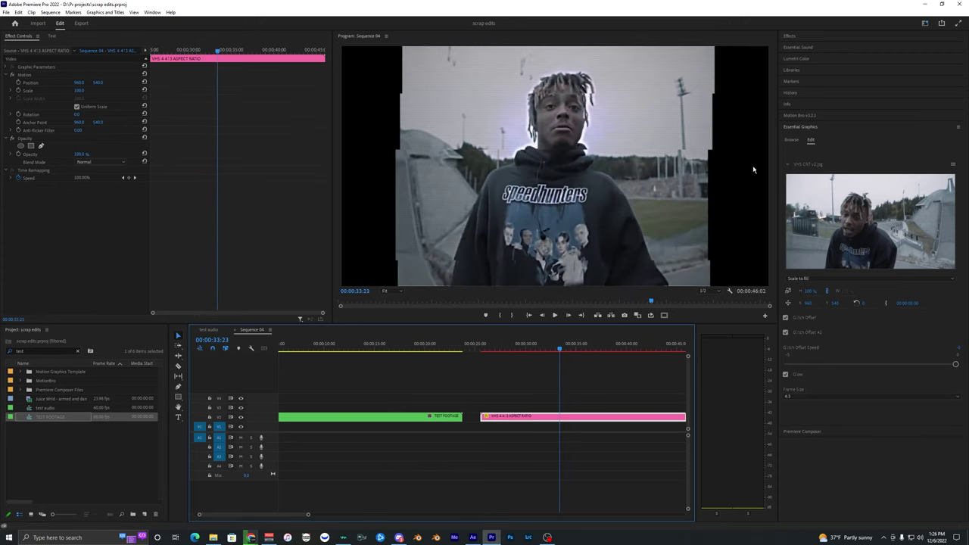
# Search the templates for CRT and place CRT 1 WAVE FLICKER on V2 after the VHS 4 clip.
pyautogui.click(790, 140)
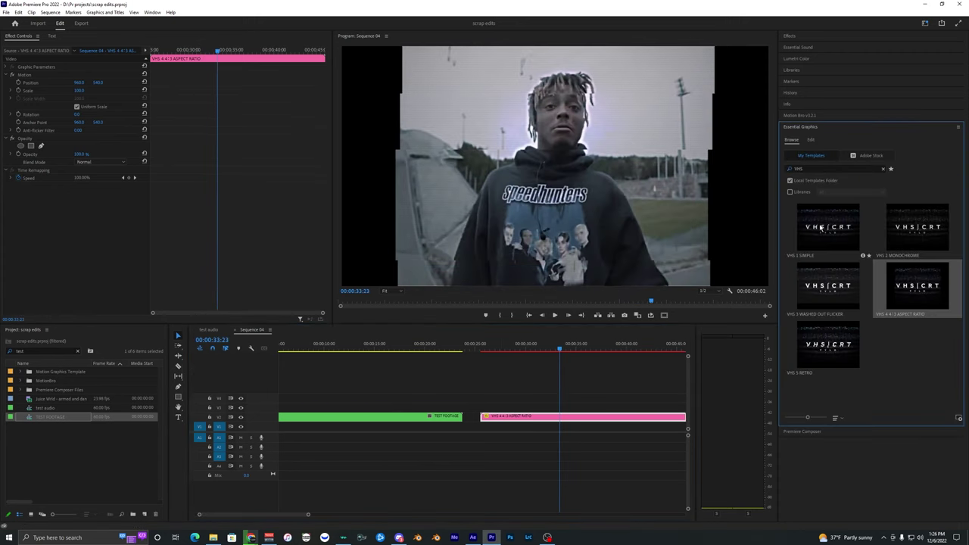
pyautogui.click(826, 251)
pyautogui.doubleClick(814, 168)
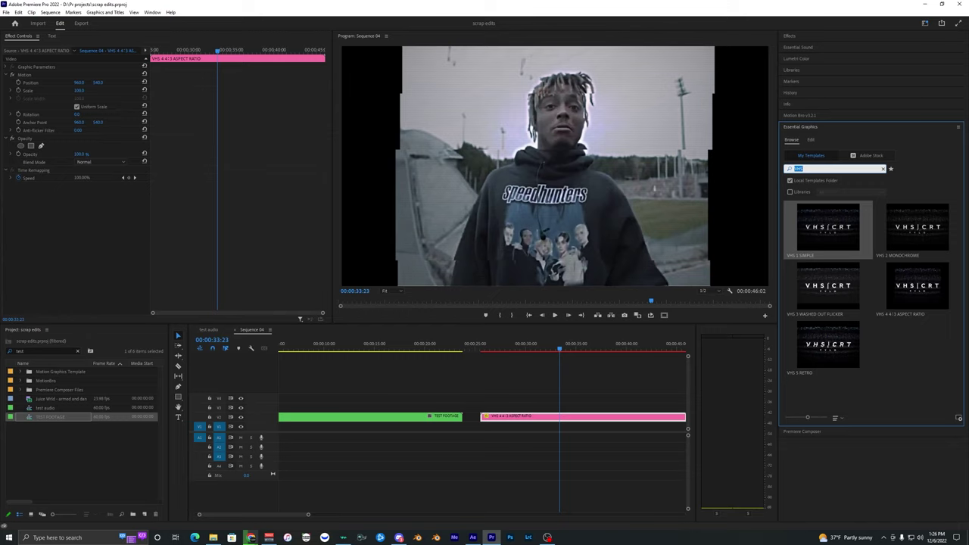
pyautogui.write('CRT')
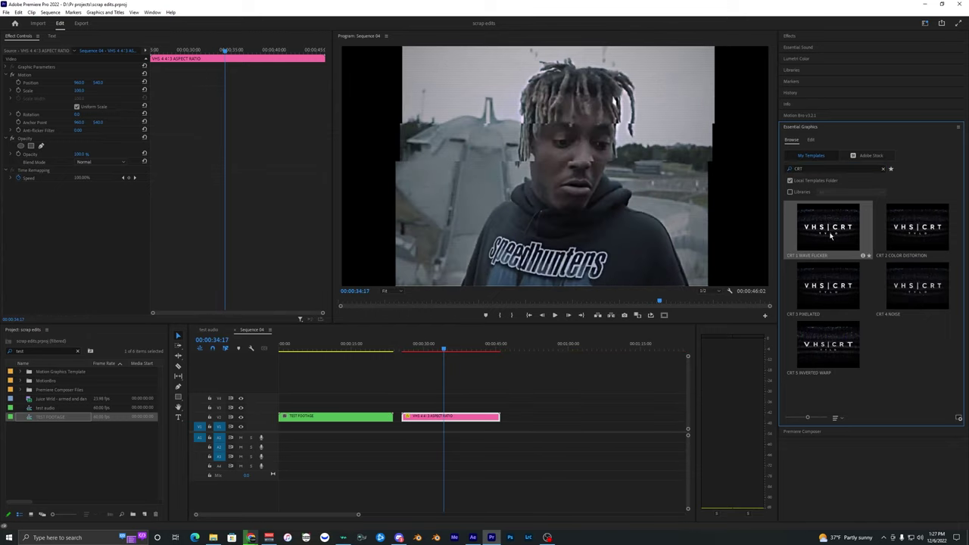
pyautogui.moveTo(675, 305); pyautogui.dragTo(512, 418)
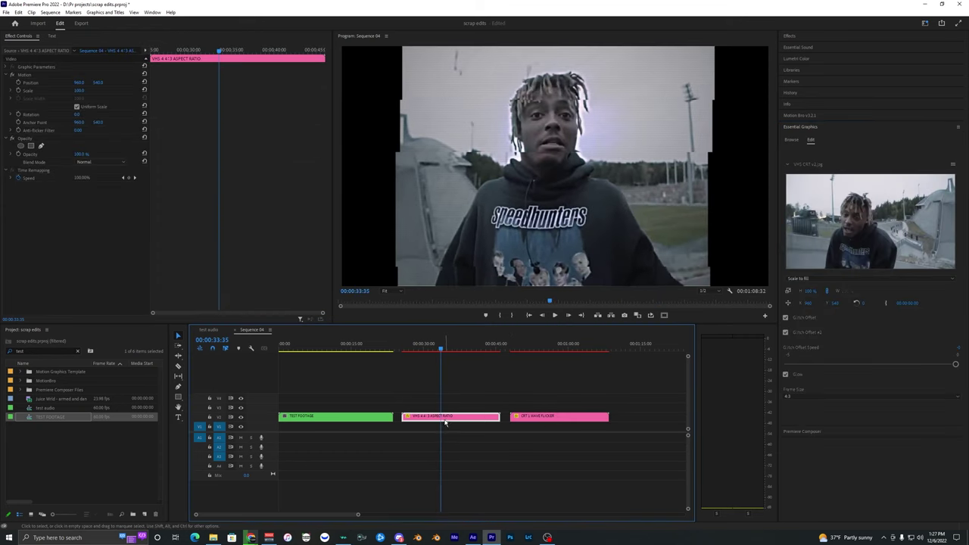
# Nest the VHS 4 clip as VHS, replace the CRT 1 WAVE FLICKER placeholder with that nested sequence, and preview it.
pyautogui.rightClick(447, 421)
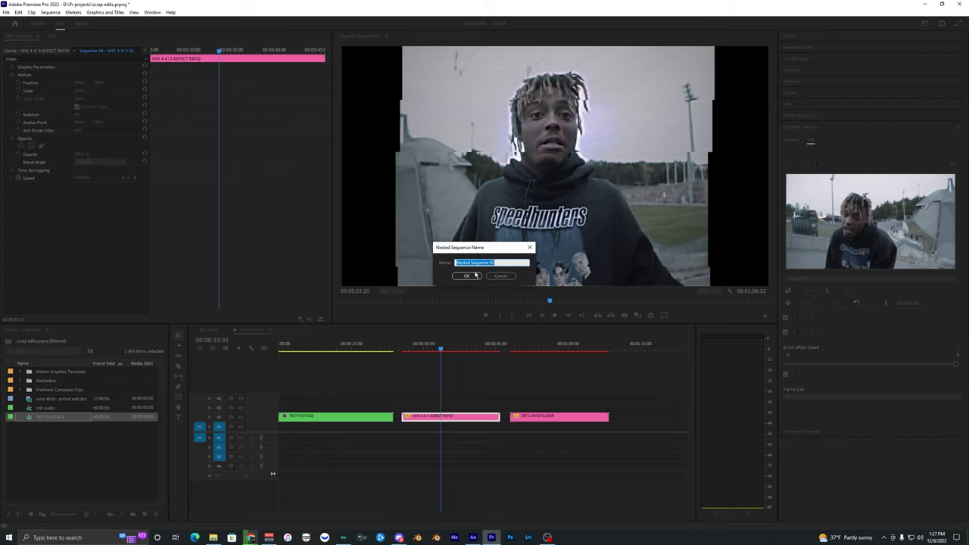
pyautogui.write('VHS')
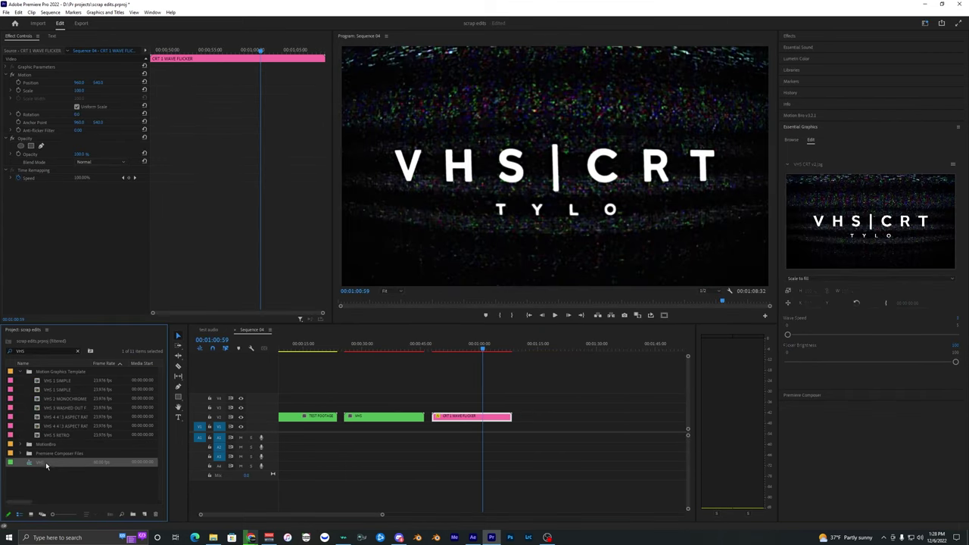
pyautogui.moveTo(187, 456); pyautogui.dragTo(866, 227)
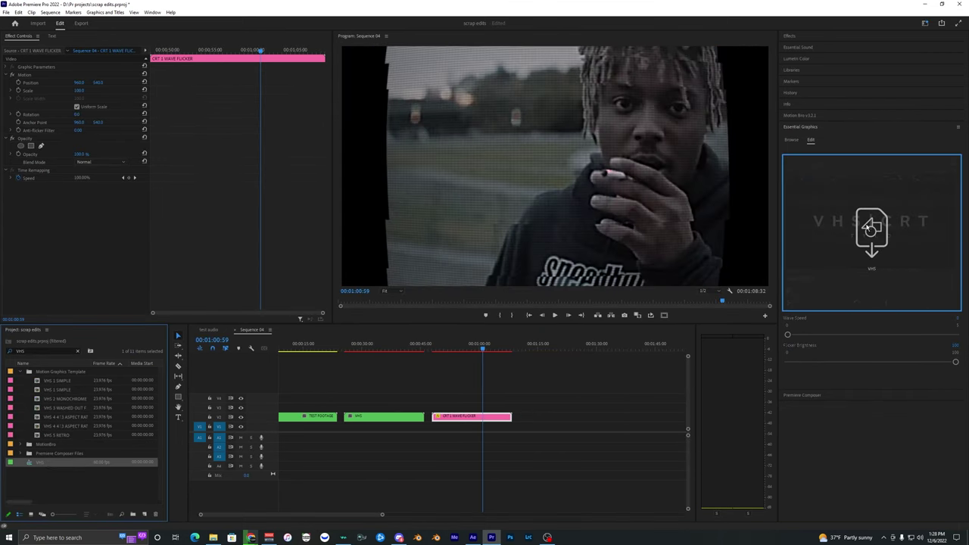
pyautogui.click(466, 421)
pyautogui.press('space')
pyautogui.scroll(1, 461, 420)
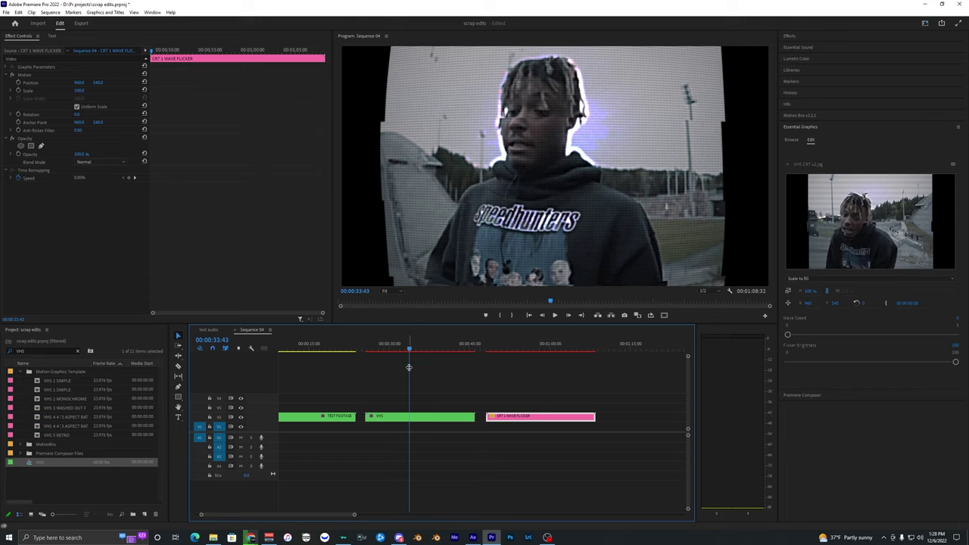
# Set the VHS 4 clip's Frame Size to Original inside the nested VHS sequence and check the CRT 1 WAVE FLICKER clip in Sequence 04.
pyautogui.click(465, 416)
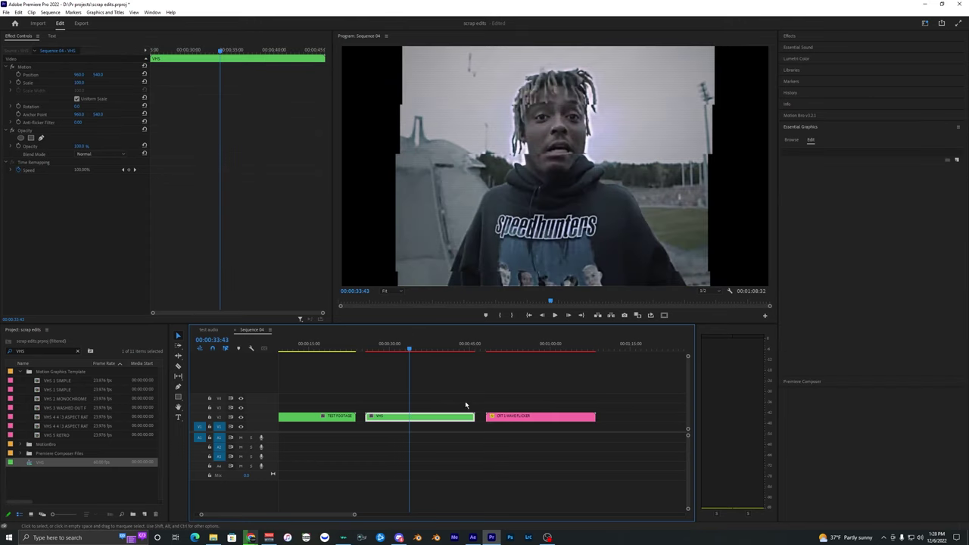
pyautogui.doubleClick(407, 421)
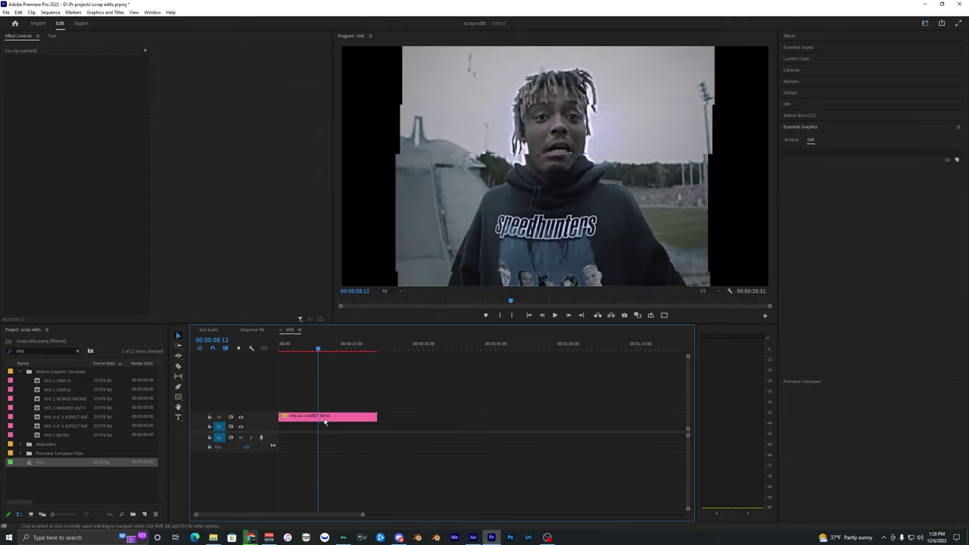
pyautogui.click(326, 421)
pyautogui.click(795, 396)
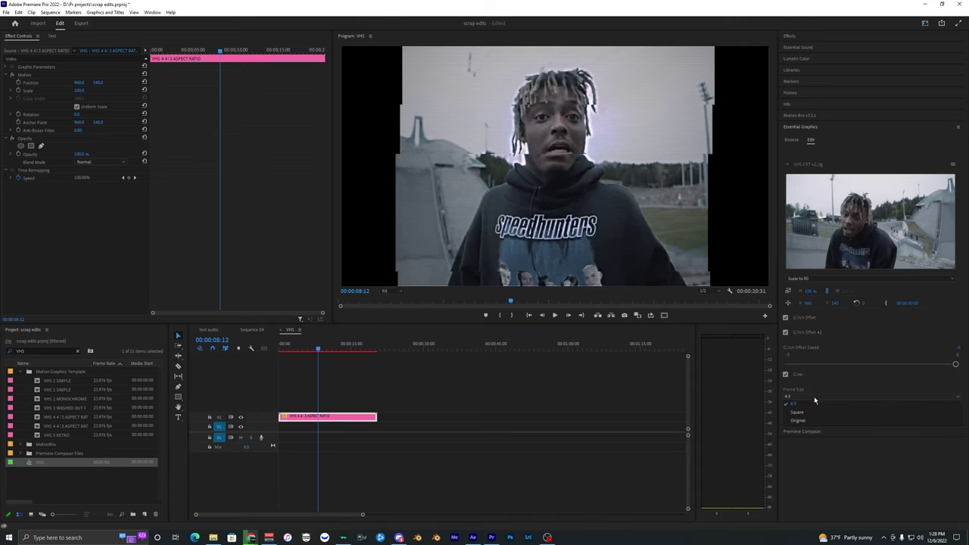
pyautogui.click(799, 421)
pyautogui.moveTo(449, 343); pyautogui.dragTo(438, 344)
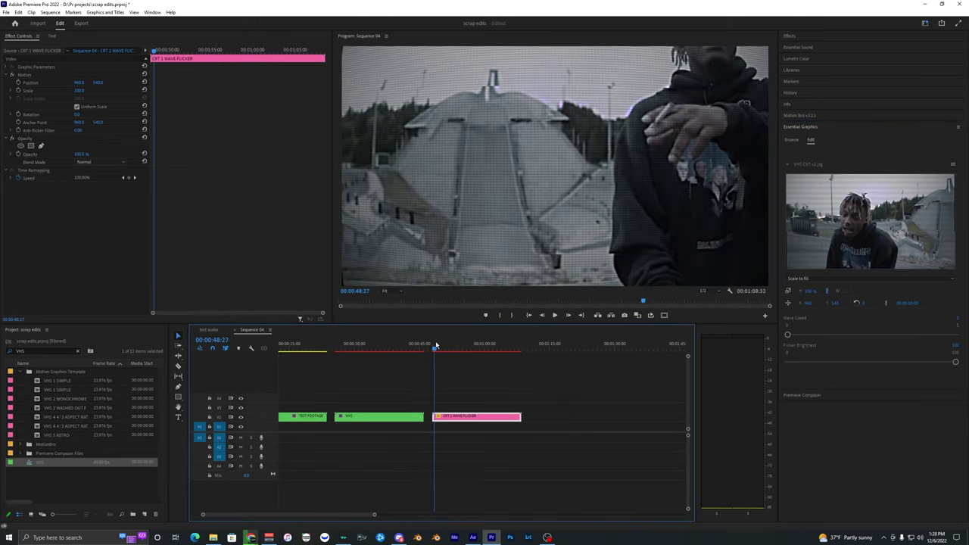
# Play the CRT 1 WAVE FLICKER clip in Sequence 04 to review the combined VHS and CRT look.
pyautogui.scroll(3, 446, 390)
pyautogui.press('space')
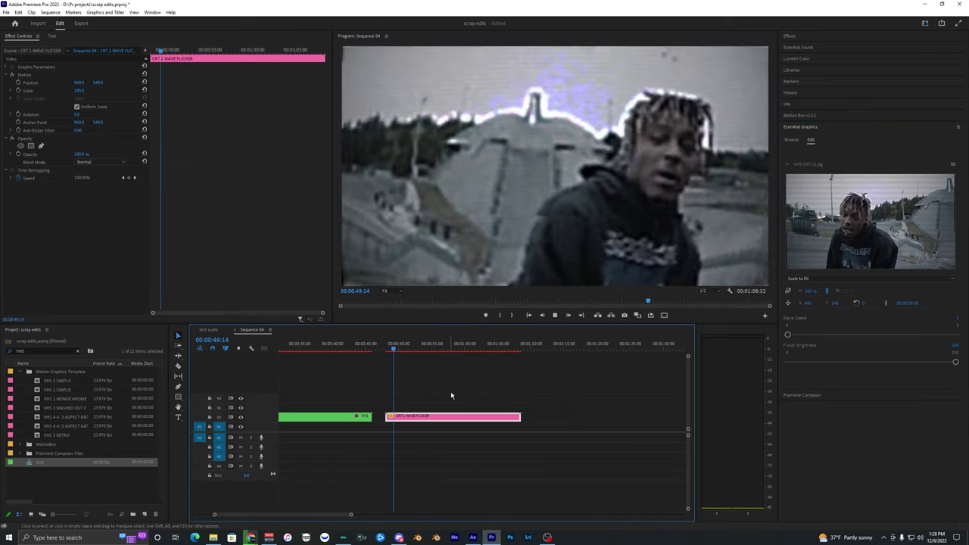
pyautogui.scroll(1, 452, 395)
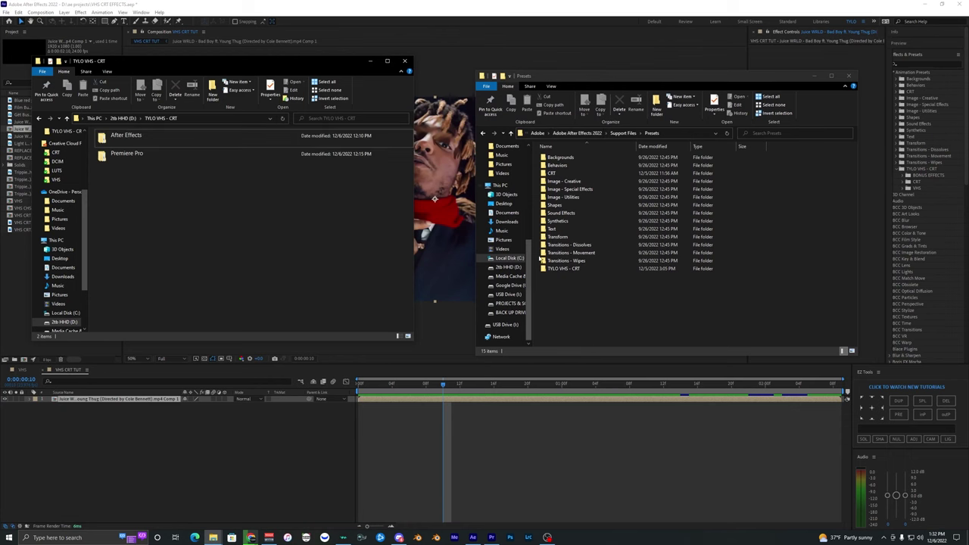
# In File Explorer, go to the Presets folder under C:, Program Files, Adobe, Adobe After Effects 2022, Support Files.
pyautogui.click(510, 258)
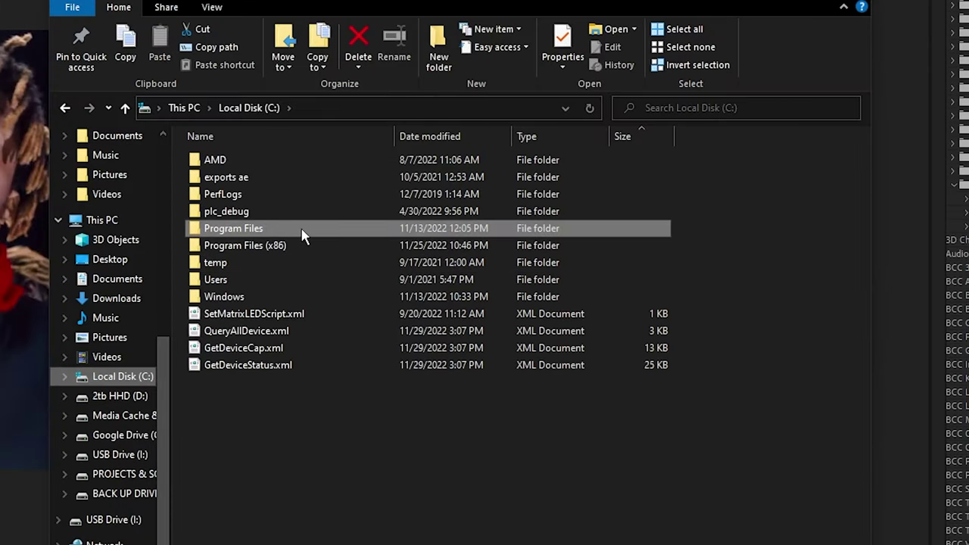
pyautogui.doubleClick(303, 236)
pyautogui.doubleClick(269, 177)
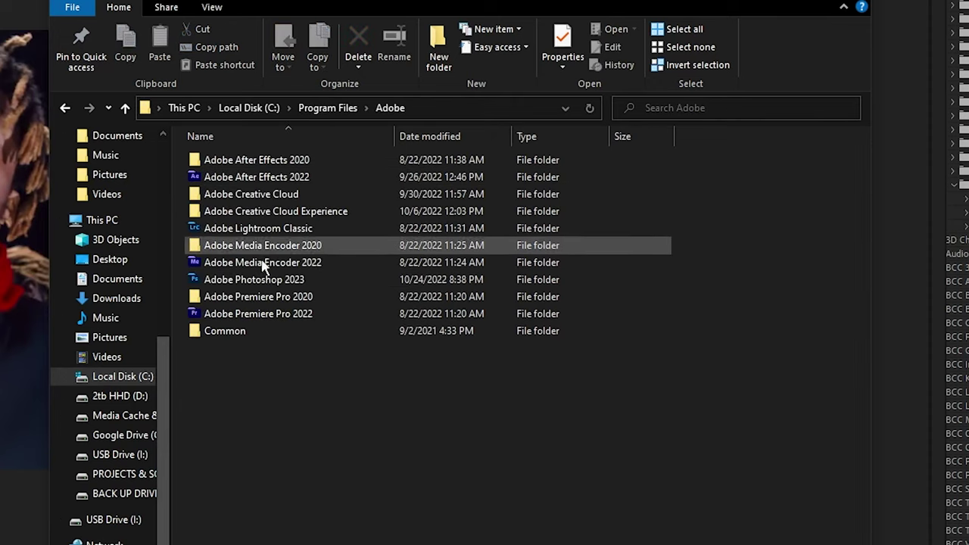
pyautogui.doubleClick(334, 178)
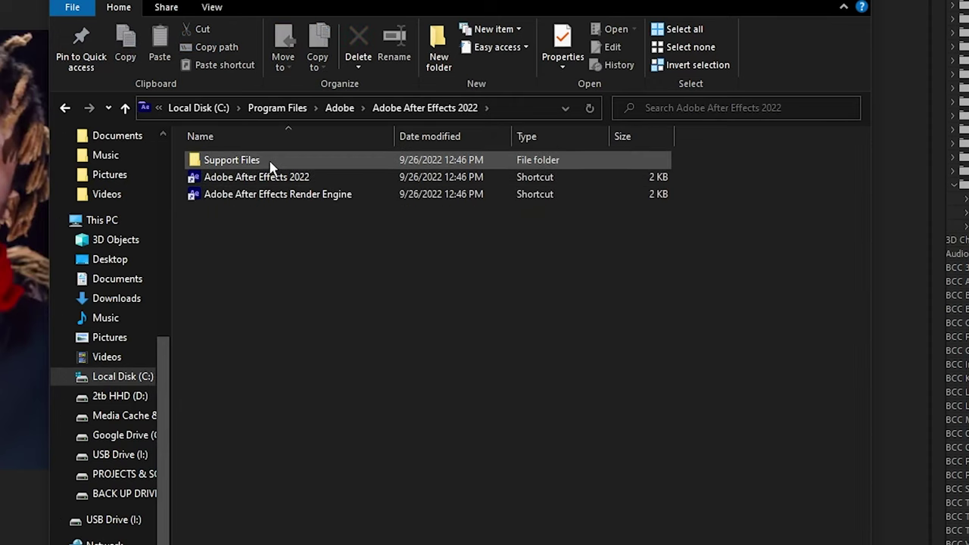
pyautogui.doubleClick(242, 160)
pyautogui.scroll(-2, 287, 353)
pyautogui.scroll(-1, 287, 348)
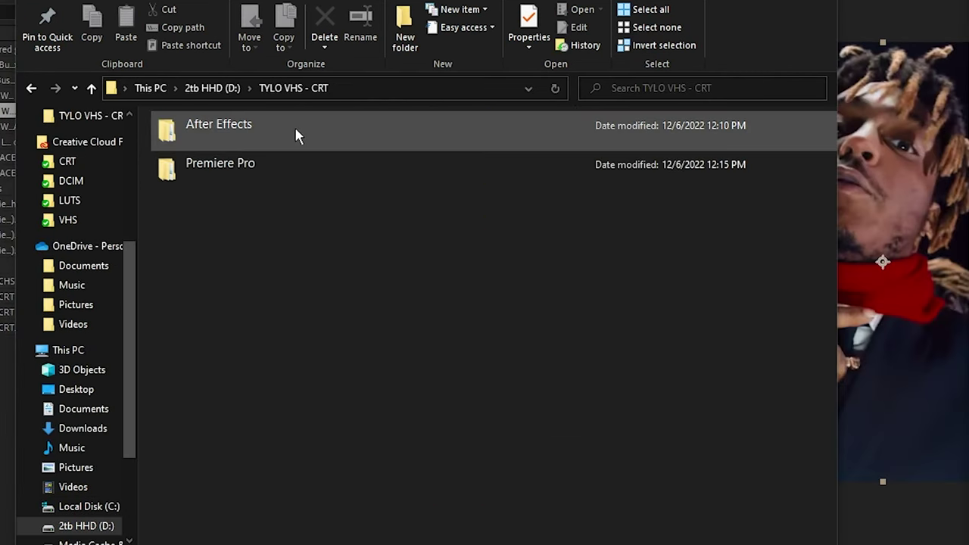
# Copy the BONUS EFFECTS, CRT and VHS folders from the pack's After Effects folder into Presets and close File Explorer.
pyautogui.doubleClick(295, 130)
pyautogui.moveTo(544, 165); pyautogui.dragTo(195, 179)
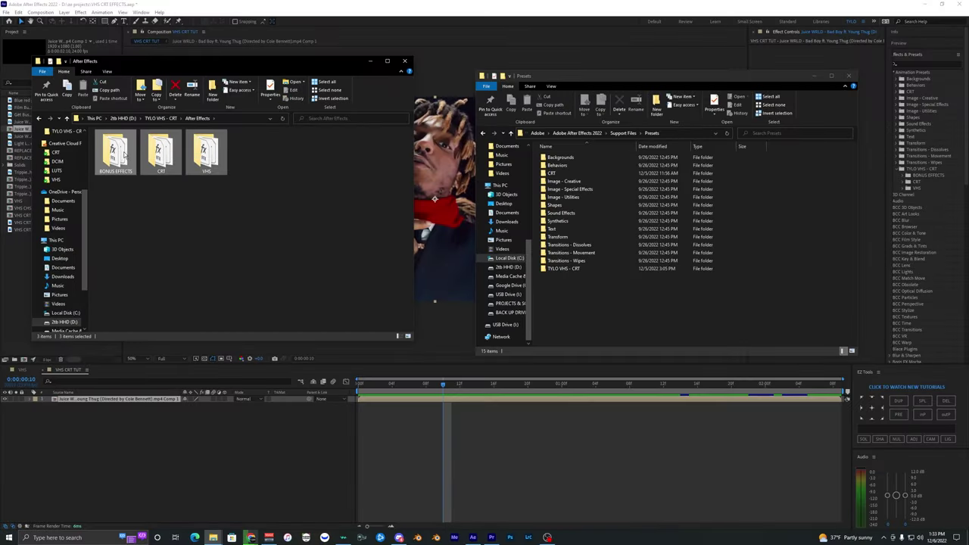
pyautogui.moveTo(119, 154); pyautogui.dragTo(597, 298)
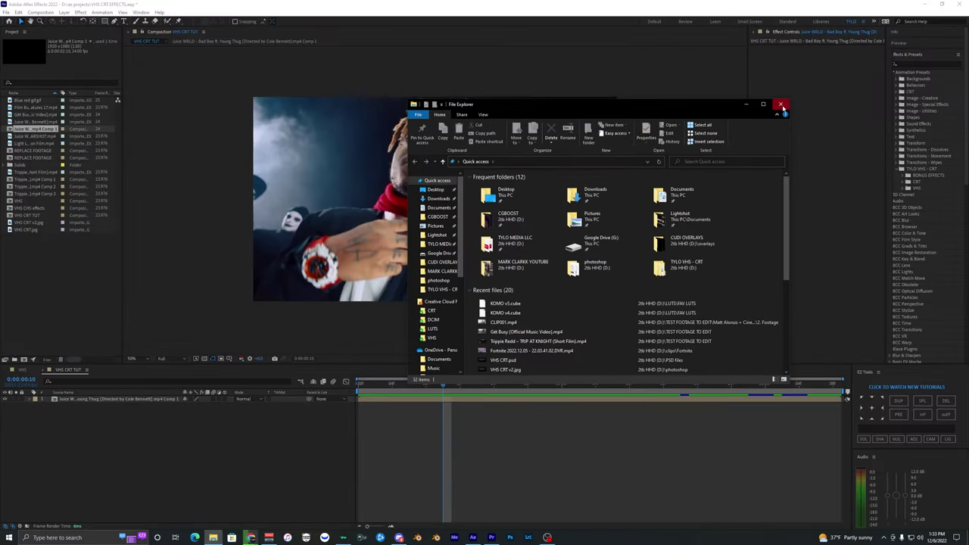
pyautogui.click(780, 104)
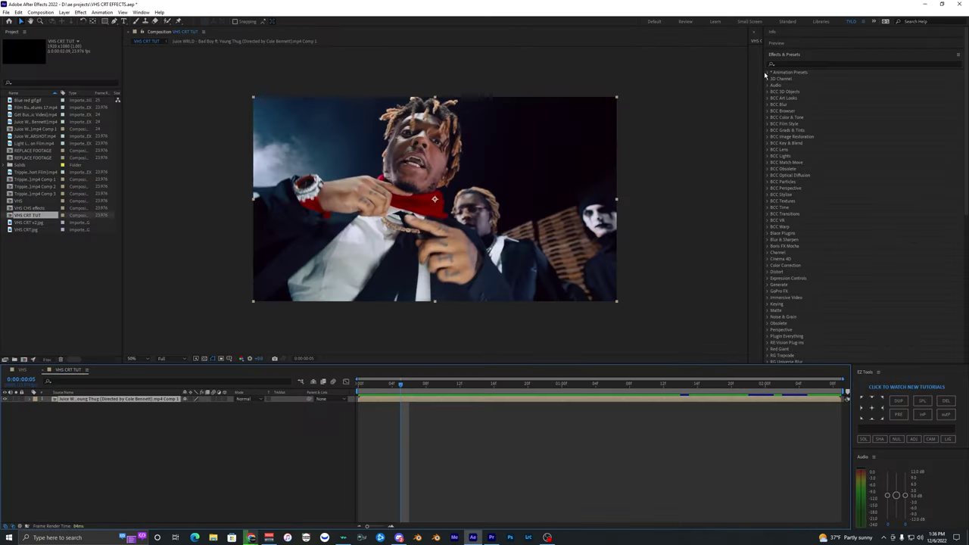
# In After Effects, look through the BONUS EFFECTS, CRT and VHS folders of the TYLO VHS - CRT animation presets.
pyautogui.click(765, 73)
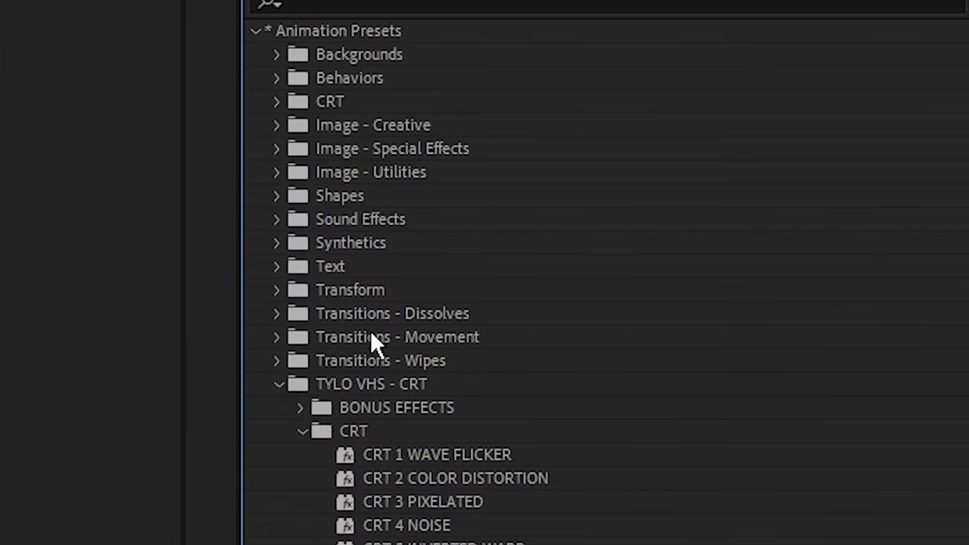
pyautogui.scroll(-5, 309, 424)
pyautogui.click(302, 262)
pyautogui.click(300, 240)
pyautogui.click(301, 240)
pyautogui.click(299, 289)
pyautogui.click(299, 290)
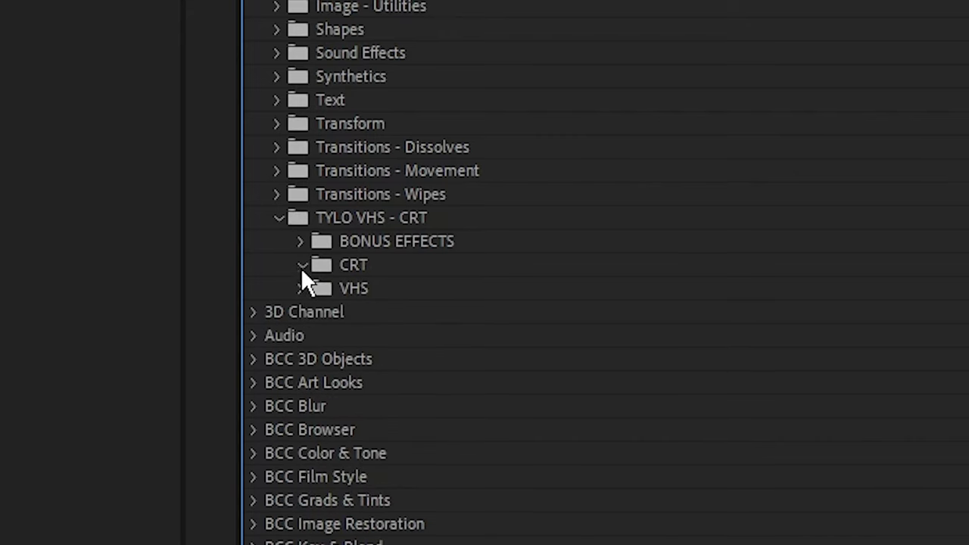
# Apply the CRT 4 NOISE preset from the TYLO VHS - CRT presets to the VHS CRT TUT composition's video layer and preview it.
pyautogui.click(300, 265)
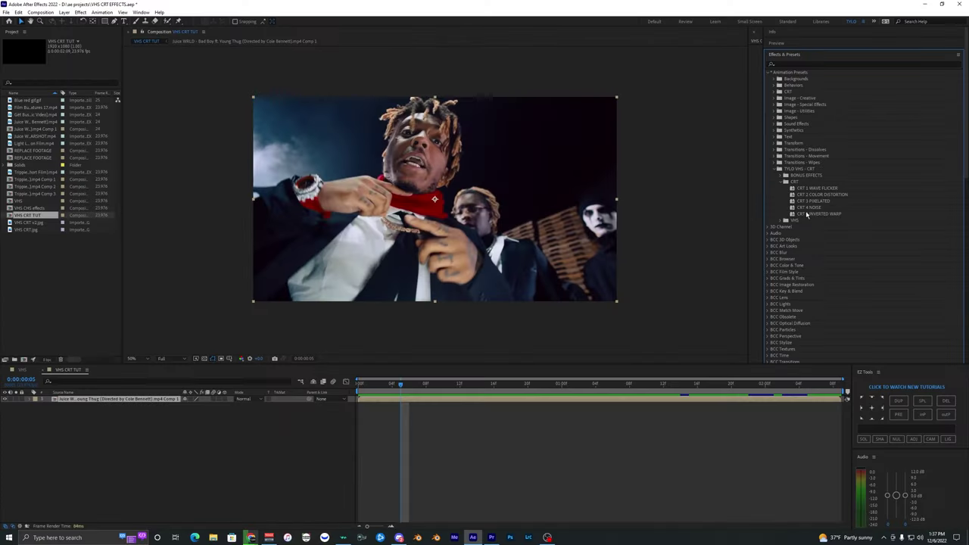
pyautogui.moveTo(406, 359); pyautogui.dragTo(413, 405)
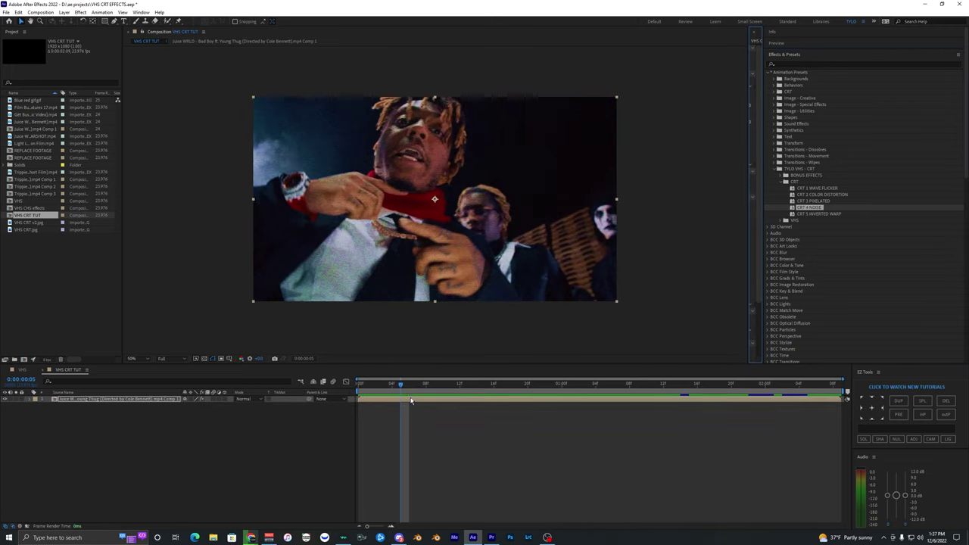
pyautogui.press('space')
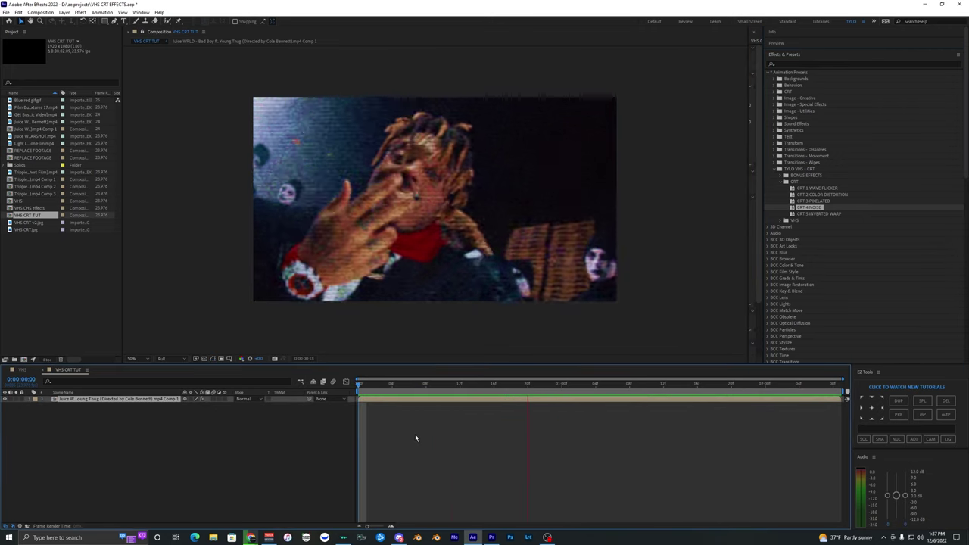